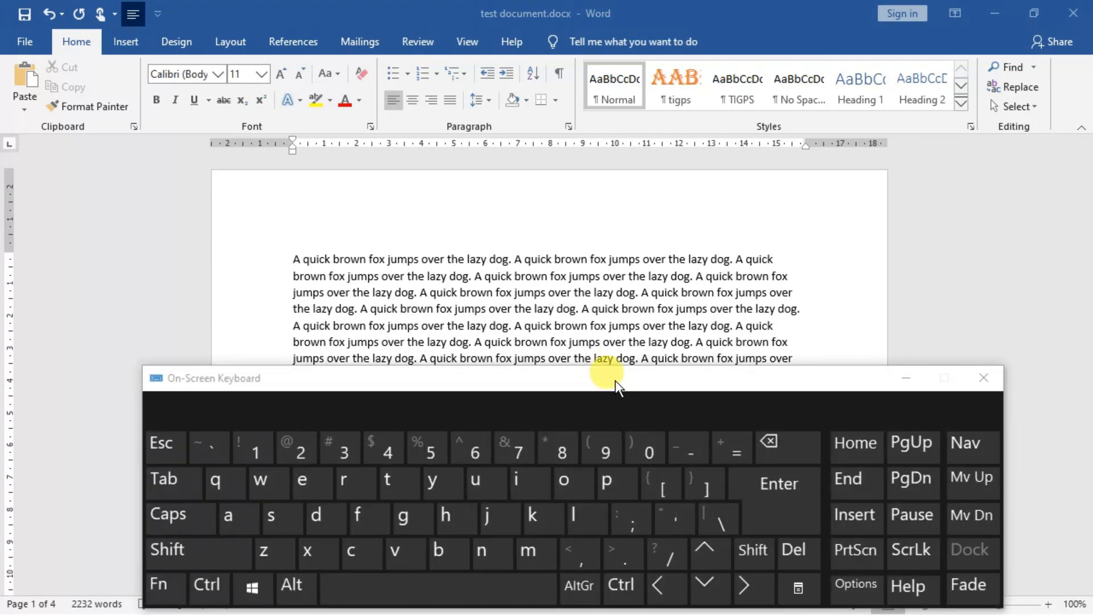
# Step: Try to open the print preview by means of the on-screen keyboard, and minimize that keyboard
pyautogui.click(205, 592)
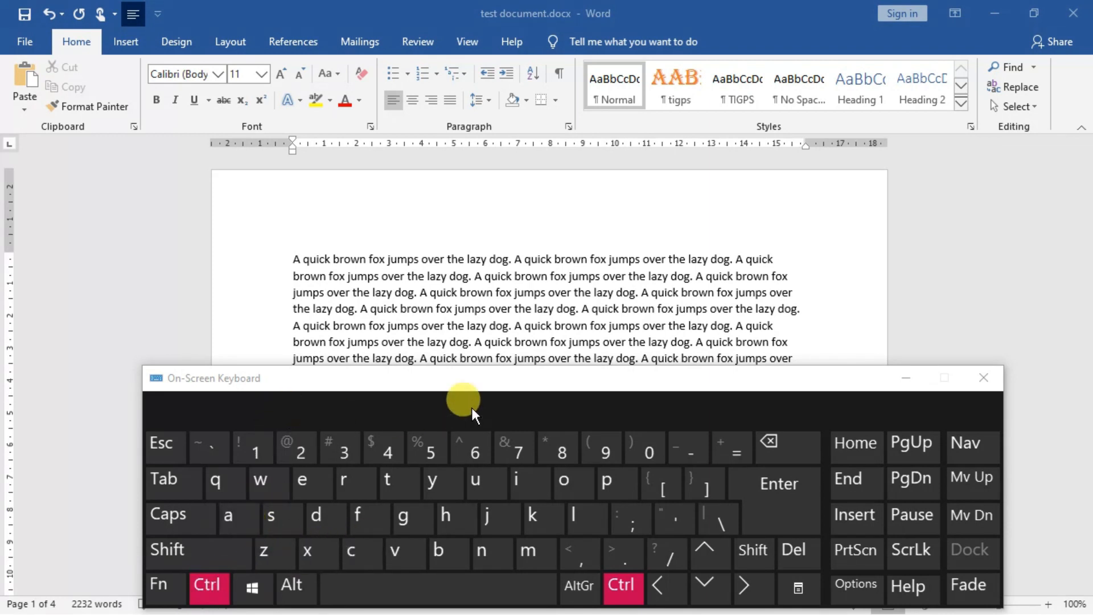
pyautogui.click(456, 377)
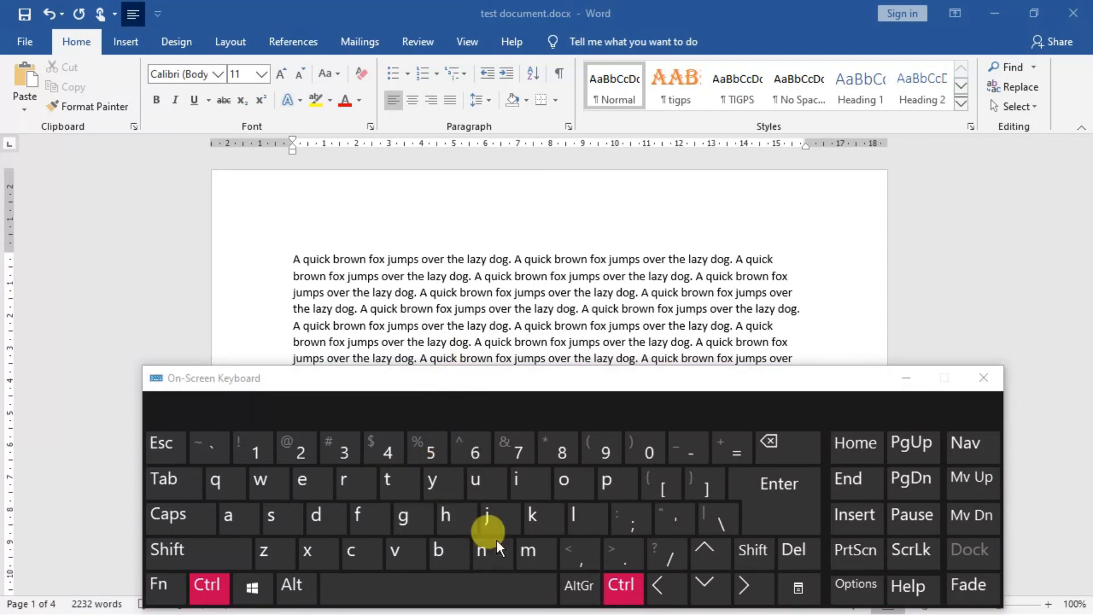
pyautogui.click(170, 586)
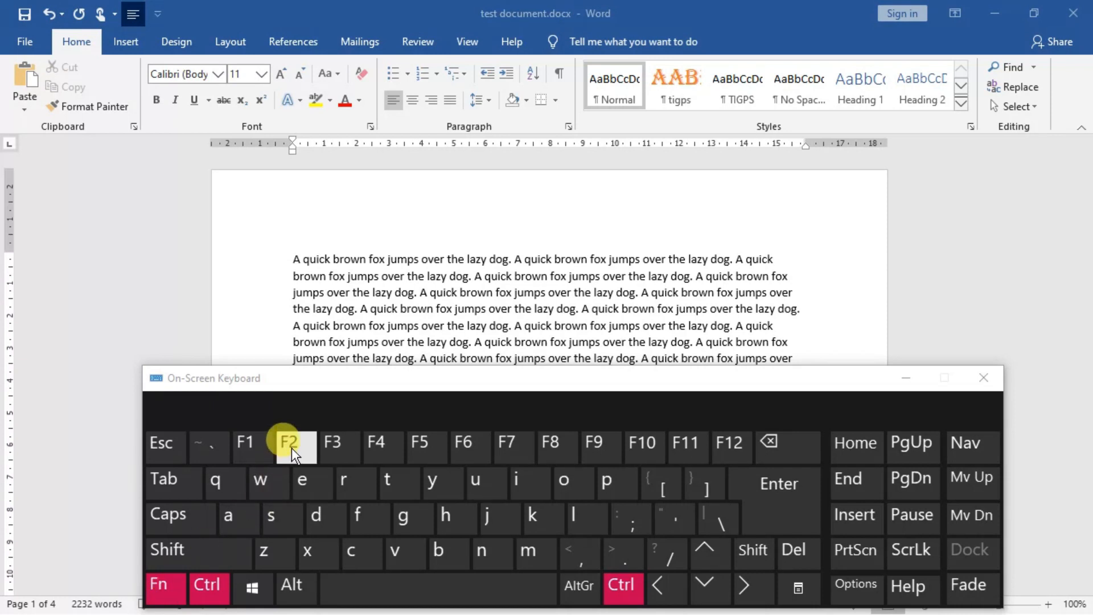
pyautogui.click(176, 590)
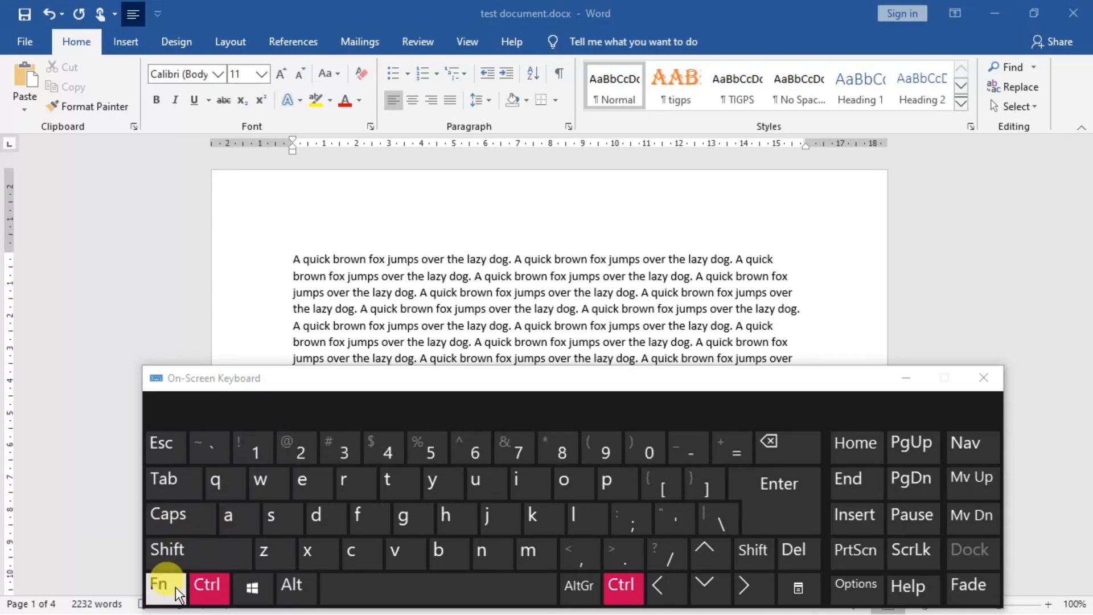
pyautogui.click(177, 593)
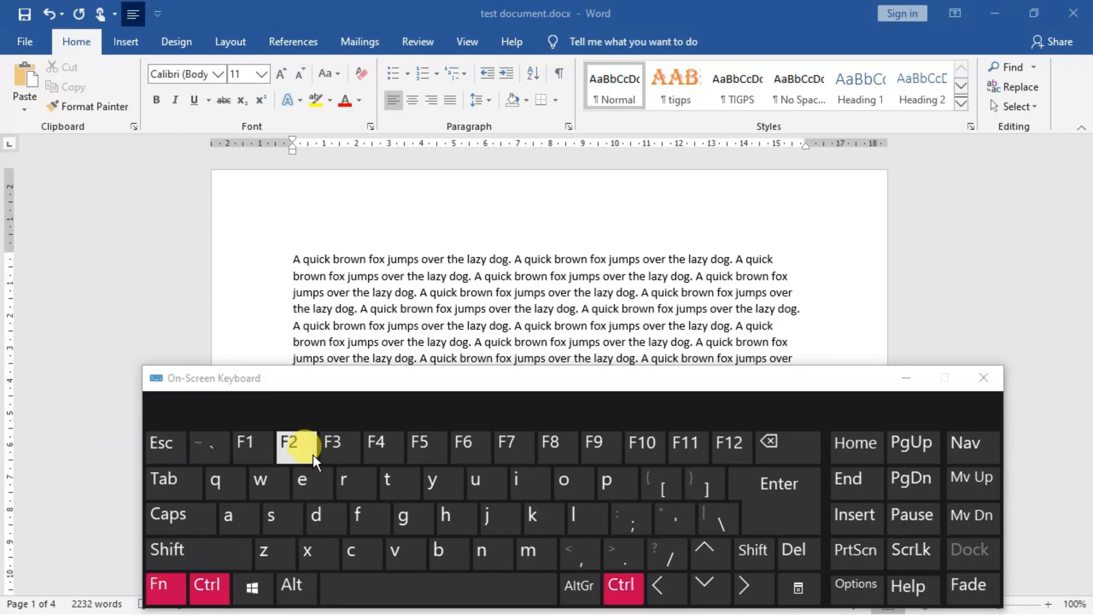
pyautogui.click(299, 447)
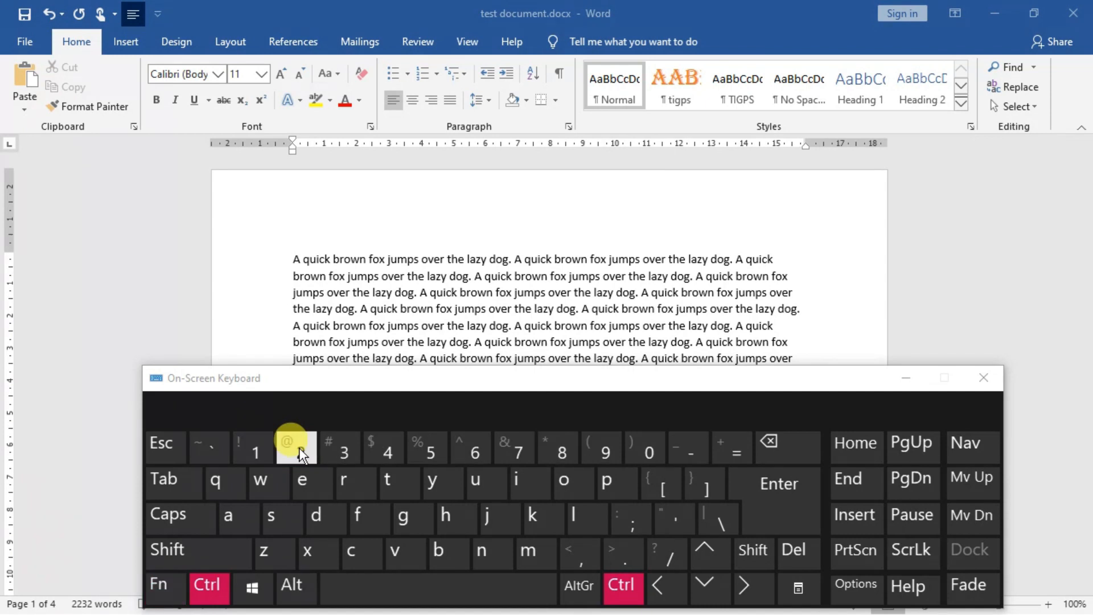
pyautogui.click(299, 448)
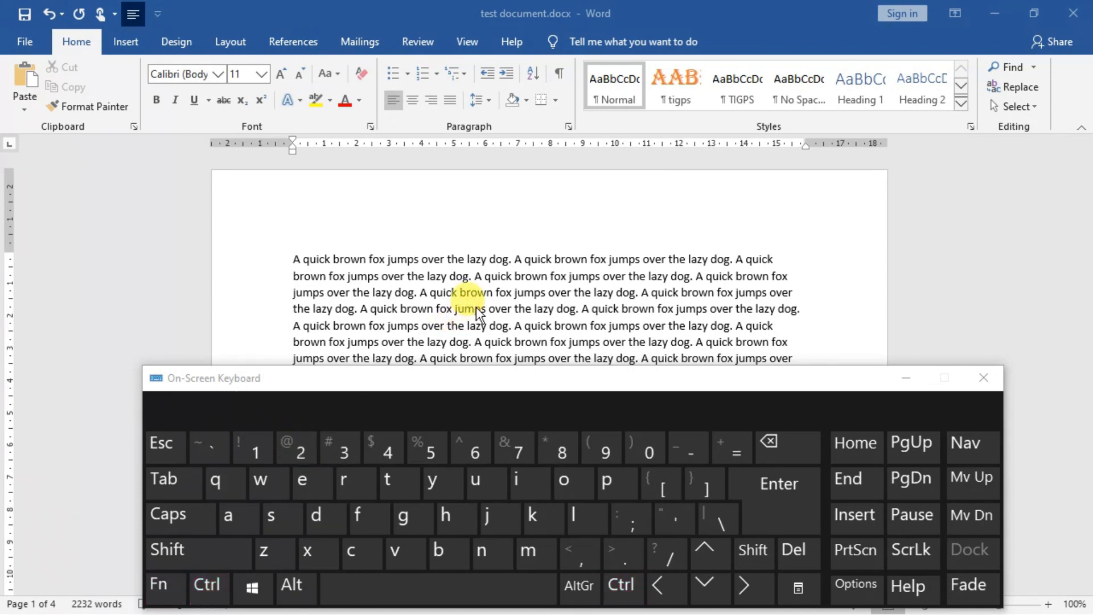
pyautogui.click(906, 380)
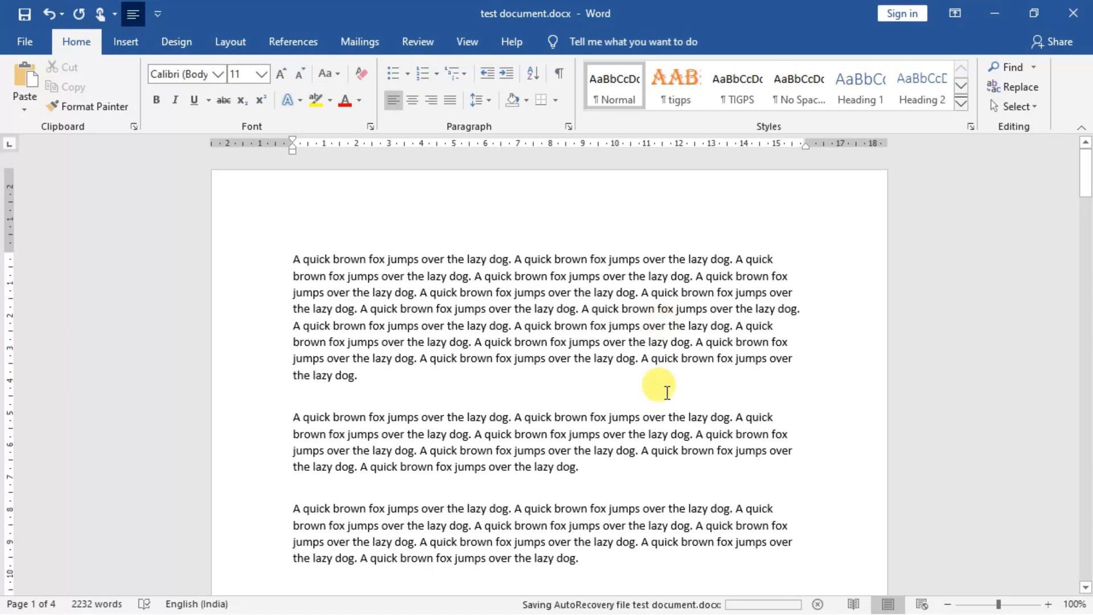
# Step: Open the document's print preview and view the list of available printers
pyautogui.hotkey('ctrl', 'p')
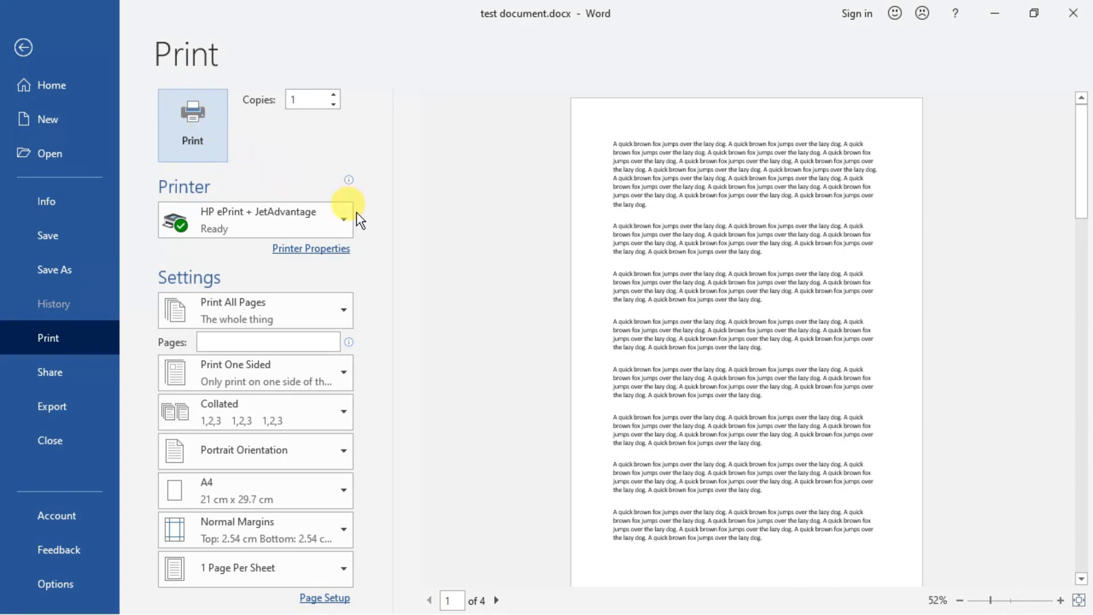
pyautogui.click(337, 222)
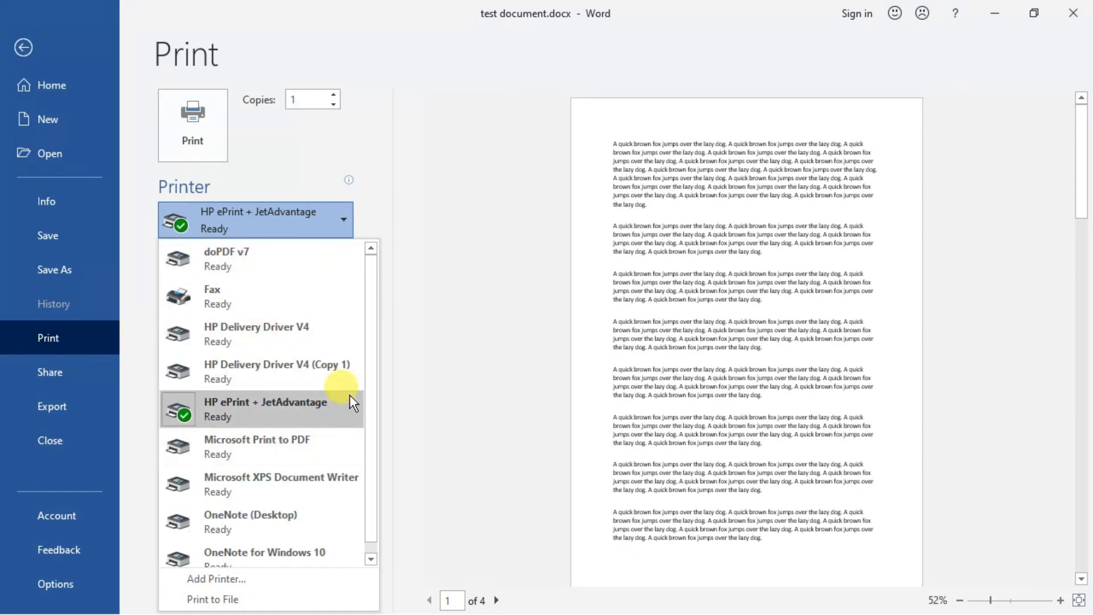
pyautogui.click(376, 174)
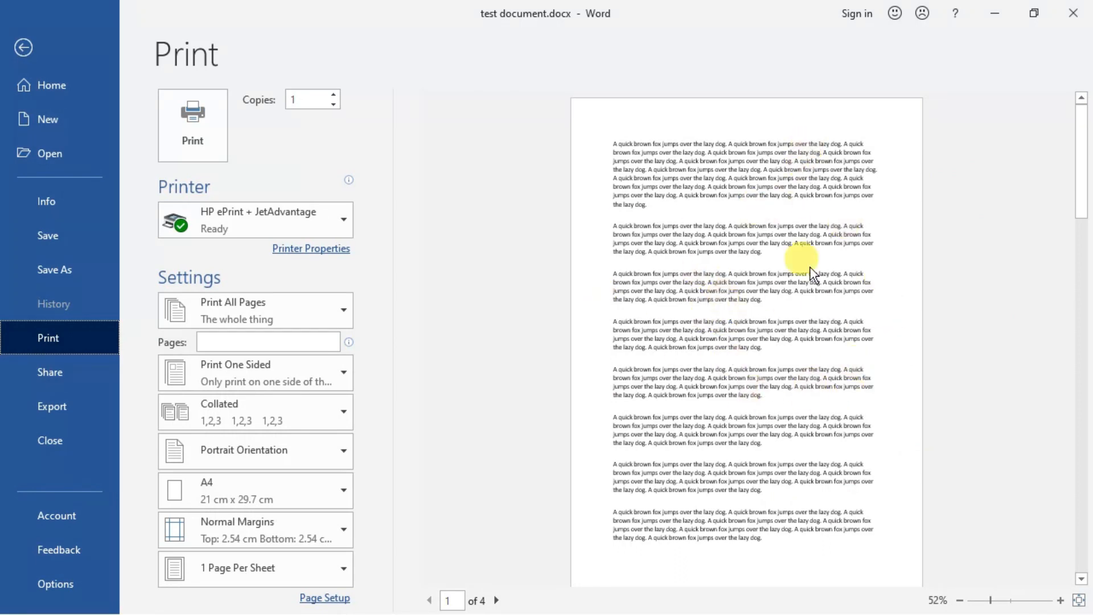
# Step: Page through the print preview to page 4 and back to page 2, and view the page range options
pyautogui.click(497, 600)
pyautogui.click(498, 600)
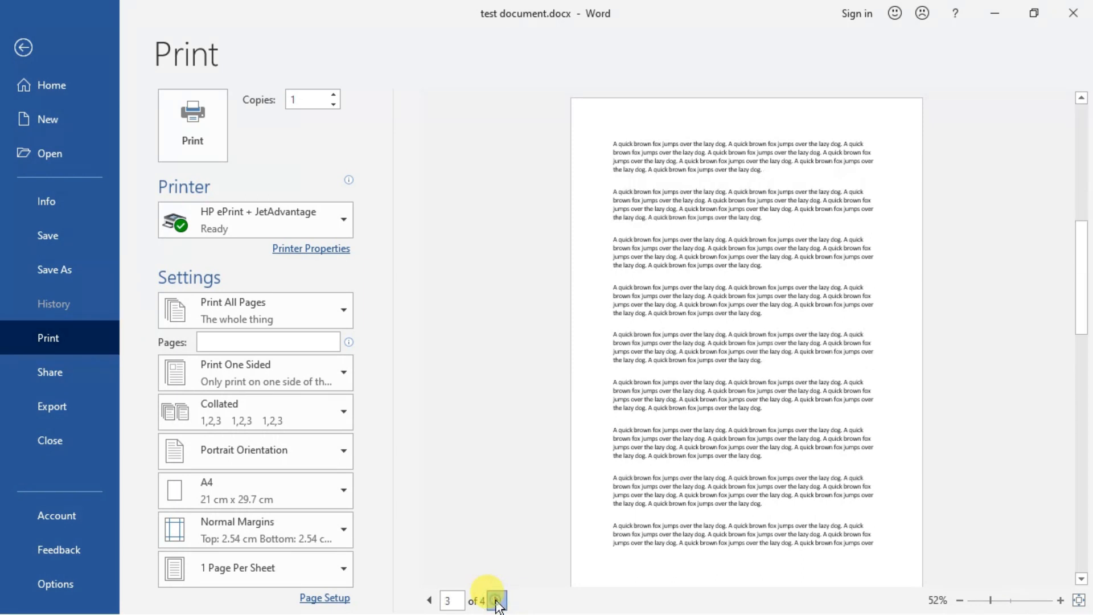
pyautogui.click(497, 602)
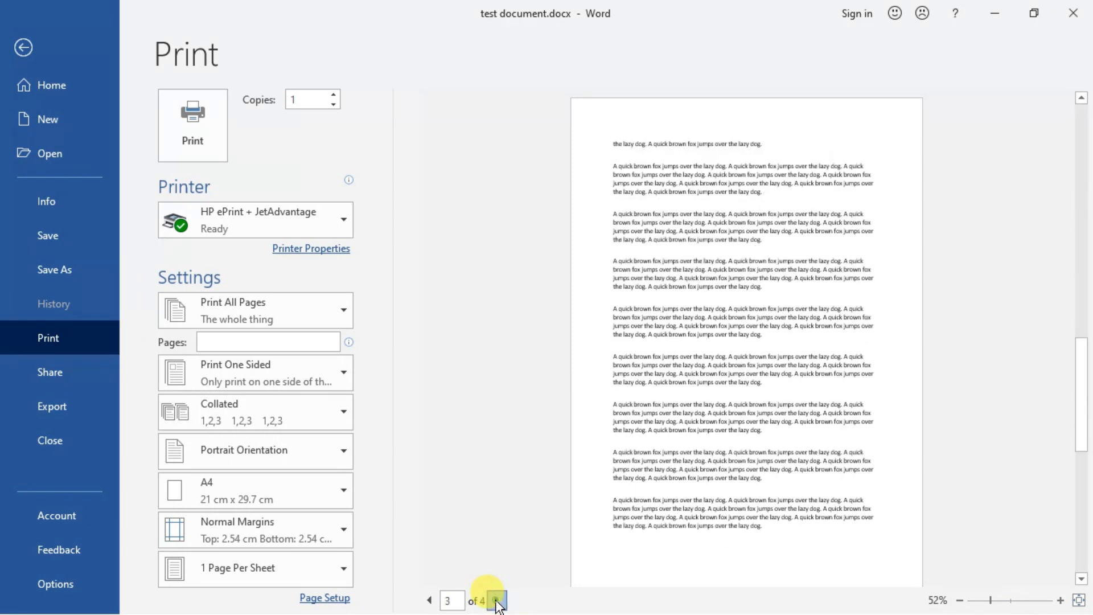
pyautogui.click(429, 601)
pyautogui.click(430, 601)
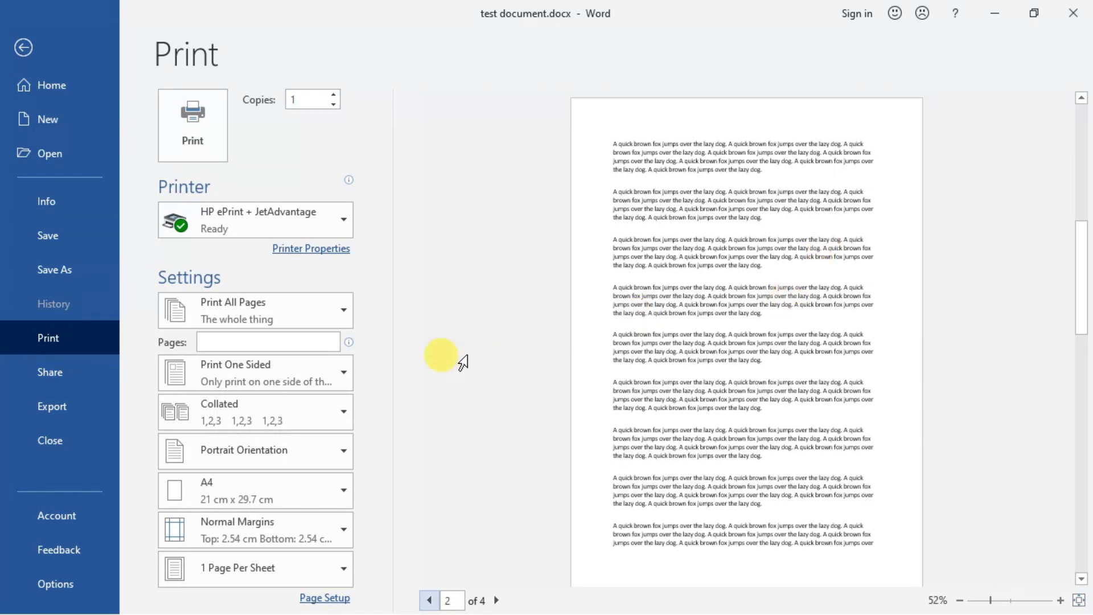
pyautogui.click(342, 312)
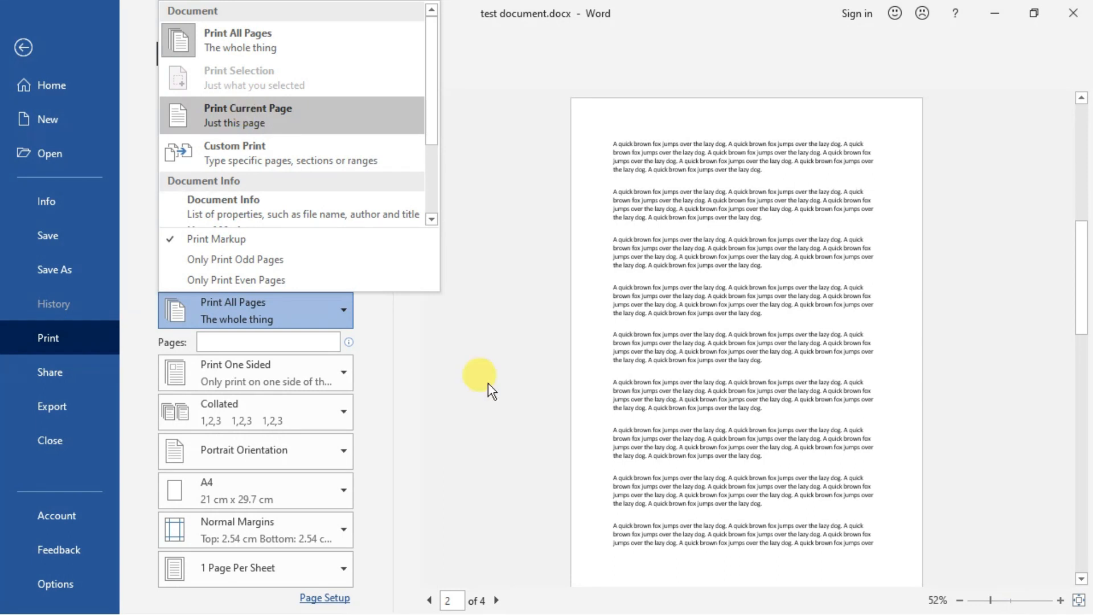
pyautogui.click(481, 416)
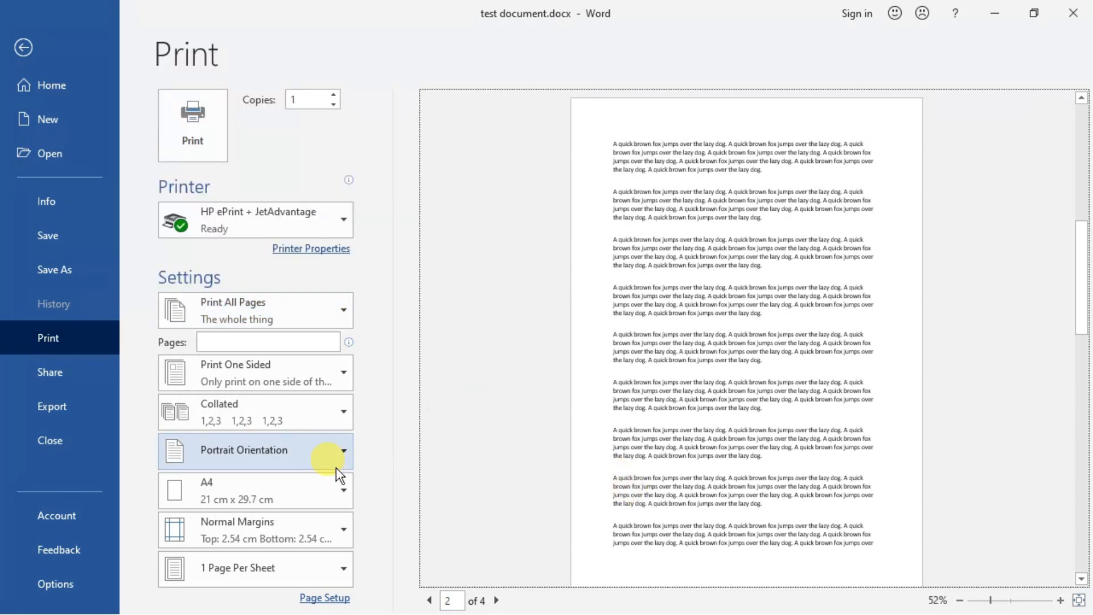
# Step: Set the number of copies to 4 and the print order to Uncollated
pyautogui.click(327, 413)
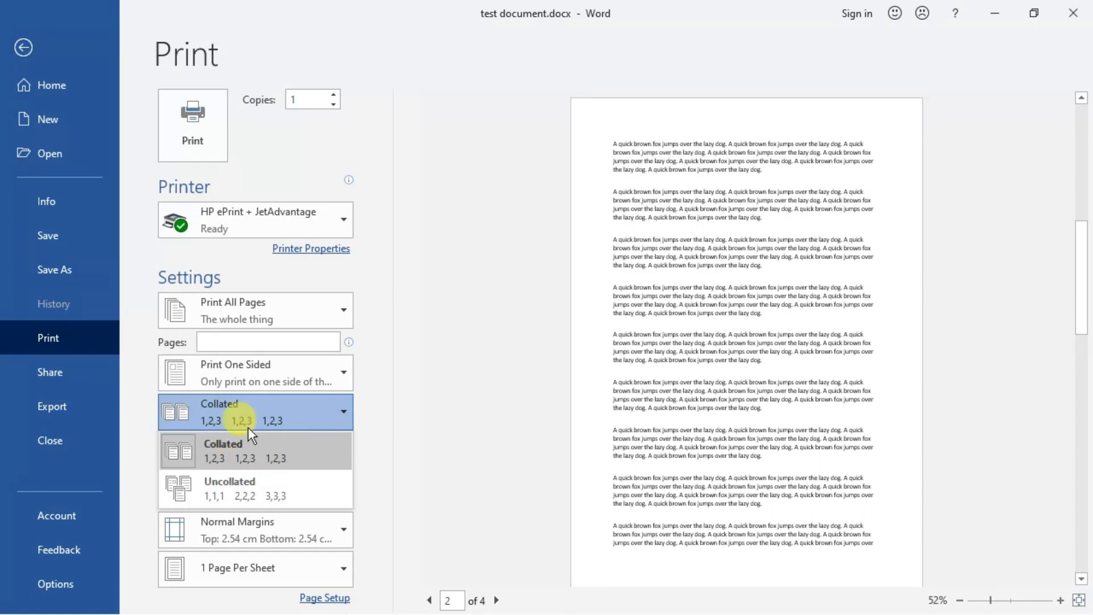
pyautogui.click(334, 96)
pyautogui.click(334, 95)
pyautogui.click(334, 96)
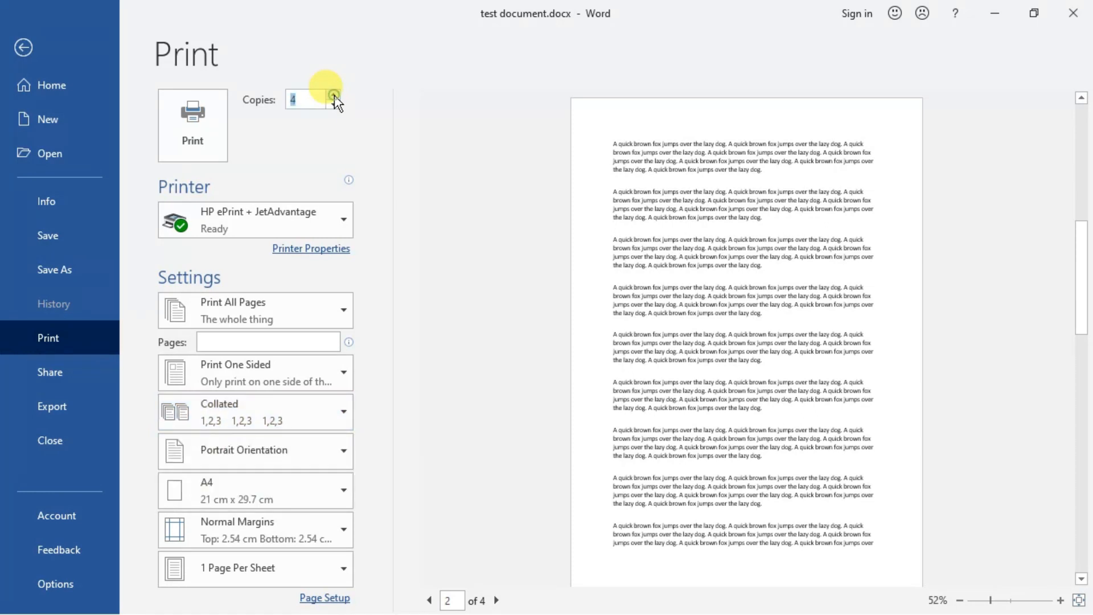
pyautogui.click(231, 425)
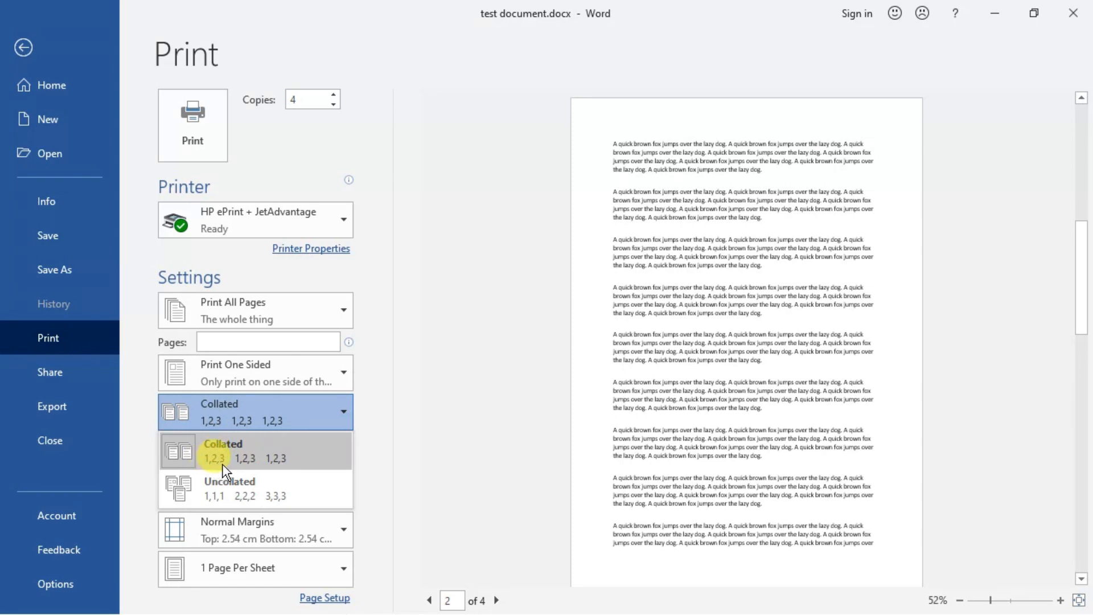
pyautogui.click(219, 487)
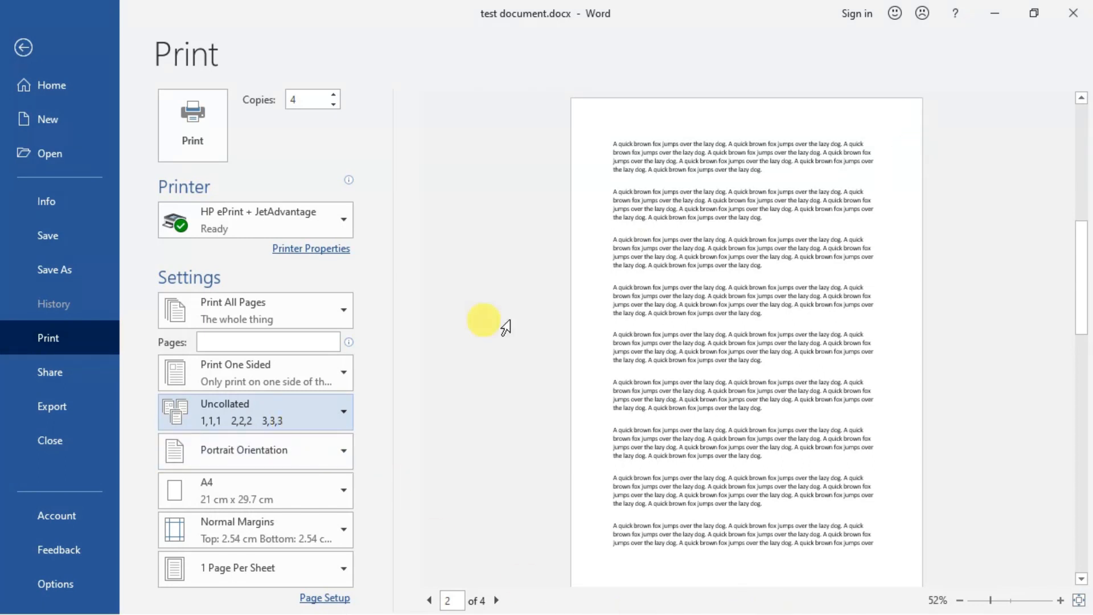
# Step: Switch the page orientation to Landscape and back to Portrait
pyautogui.click(343, 449)
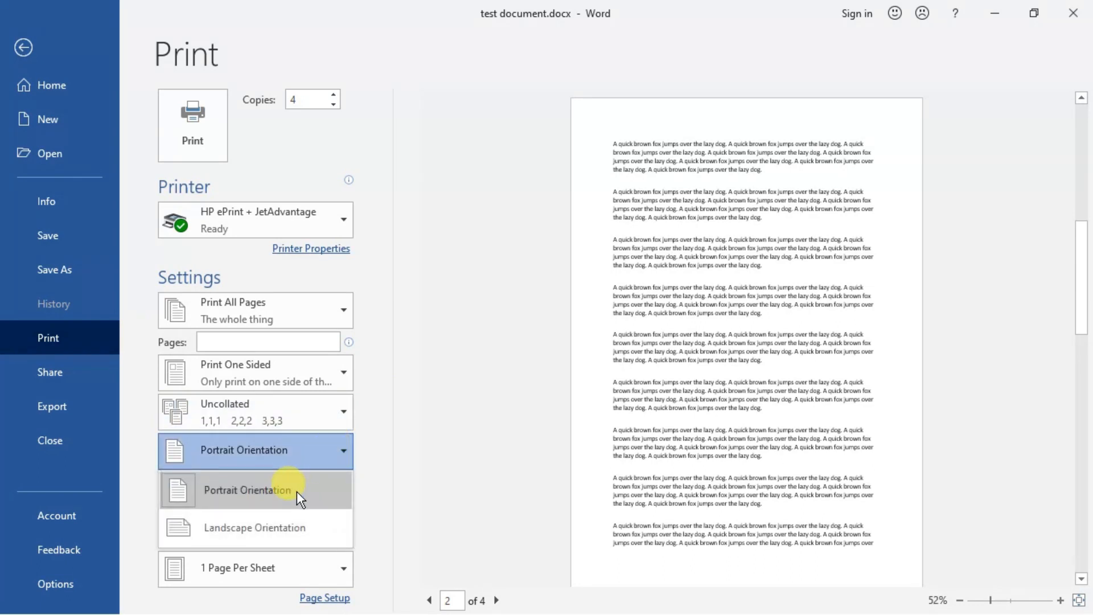
pyautogui.click(290, 531)
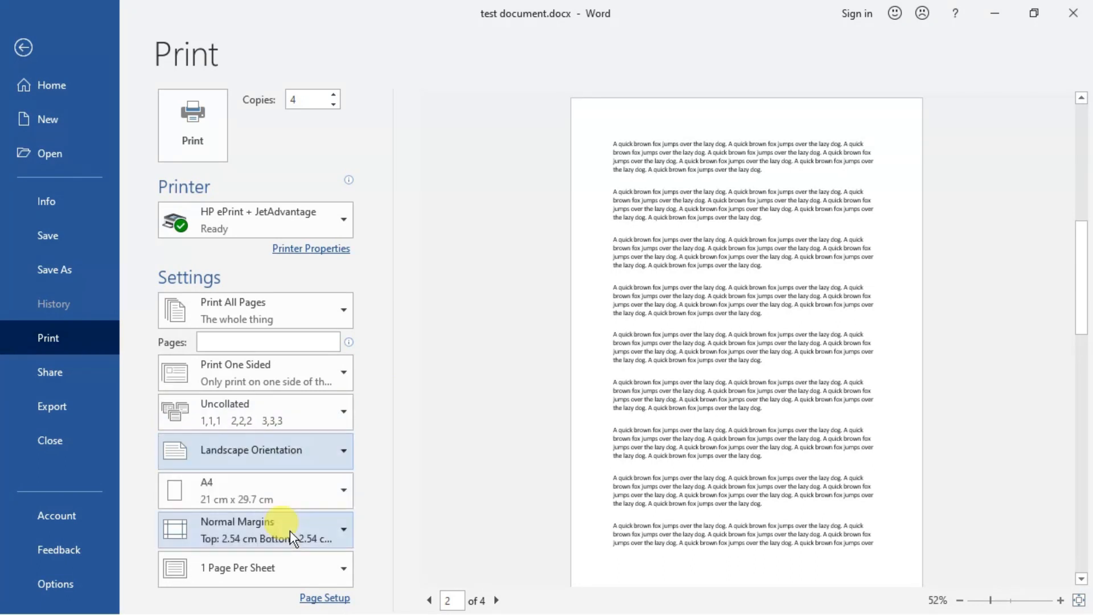
pyautogui.click(326, 460)
pyautogui.click(299, 490)
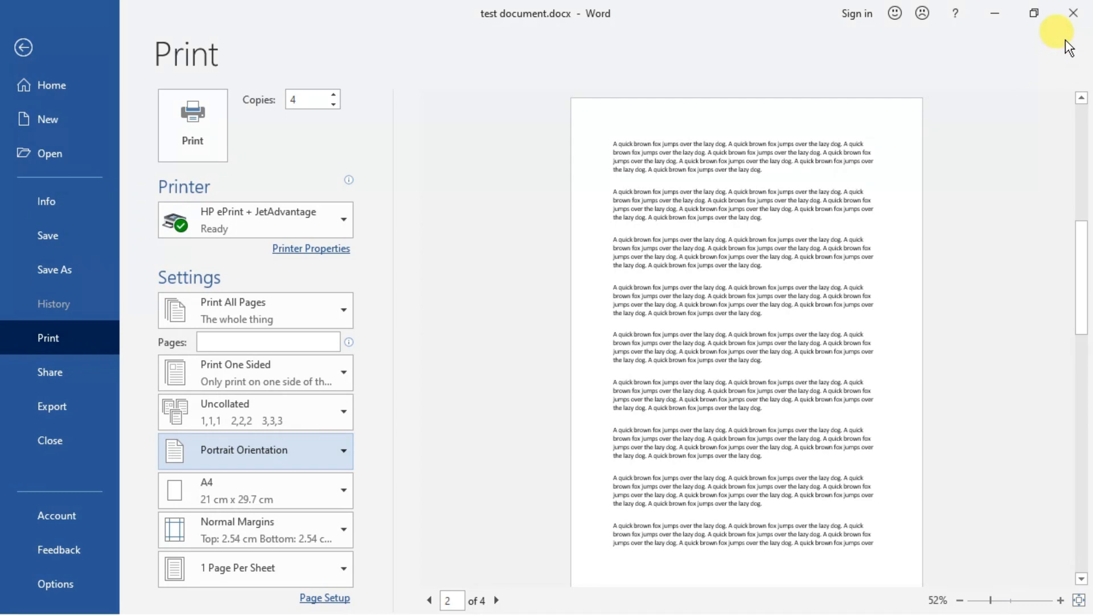
pyautogui.click(1073, 24)
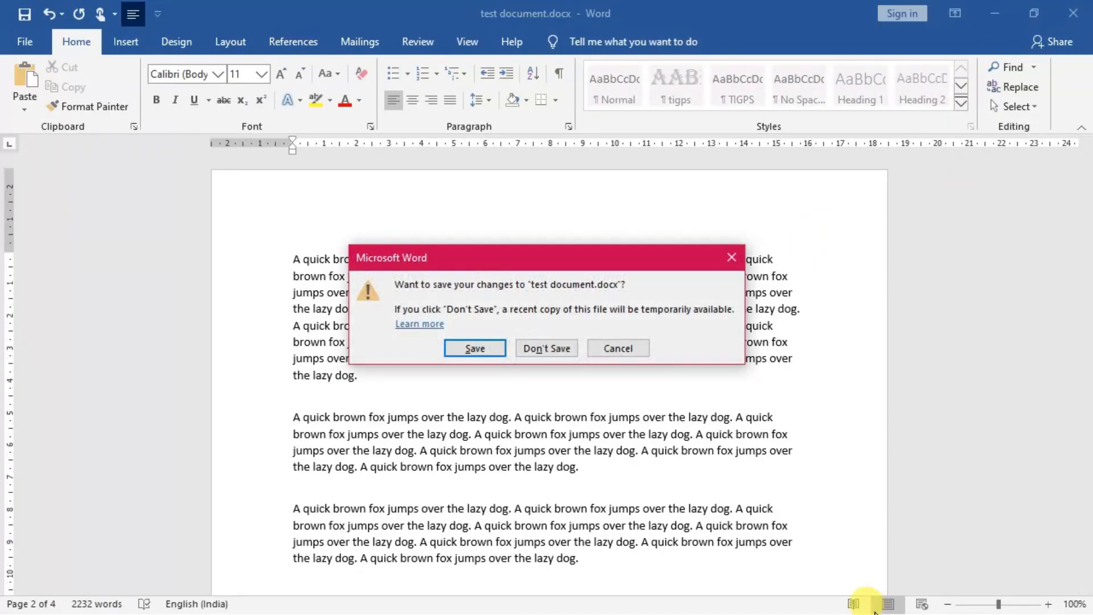
pyautogui.click(625, 349)
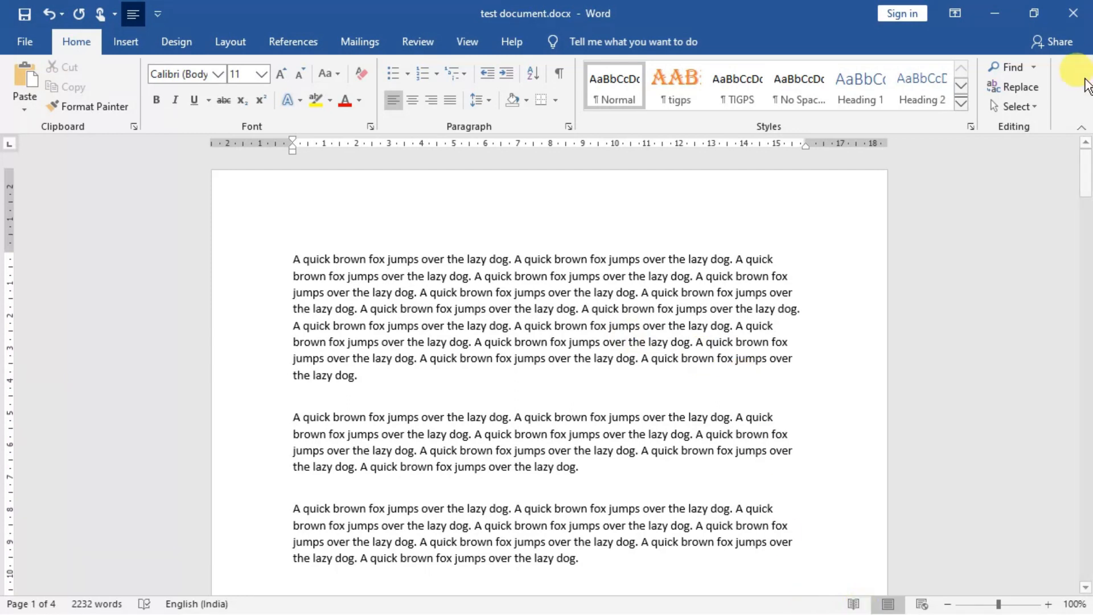
pyautogui.click(1004, 15)
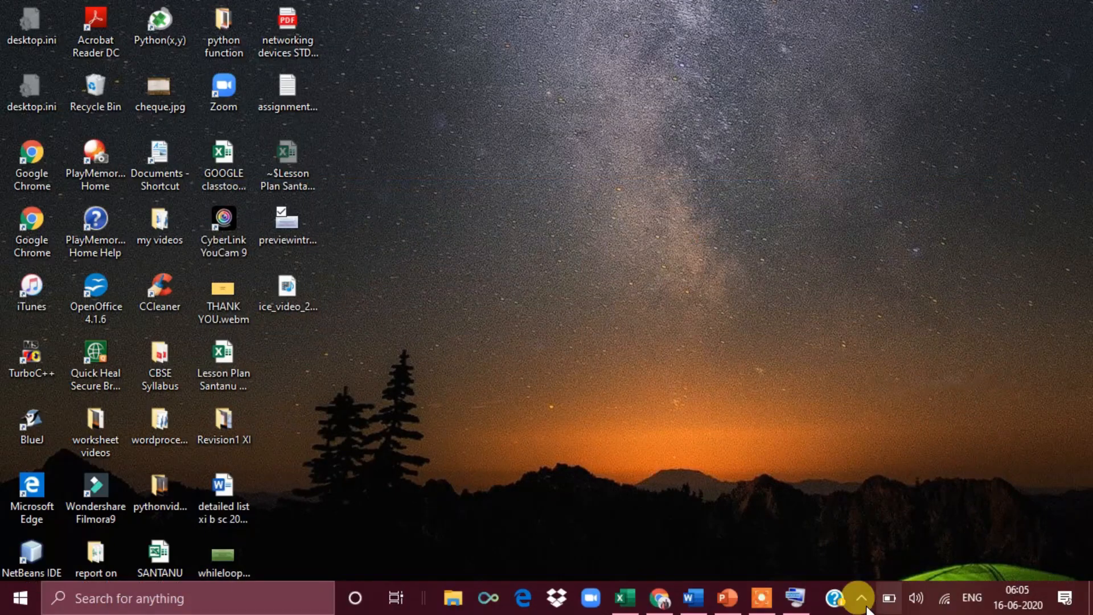
pyautogui.moveTo(775, 606)
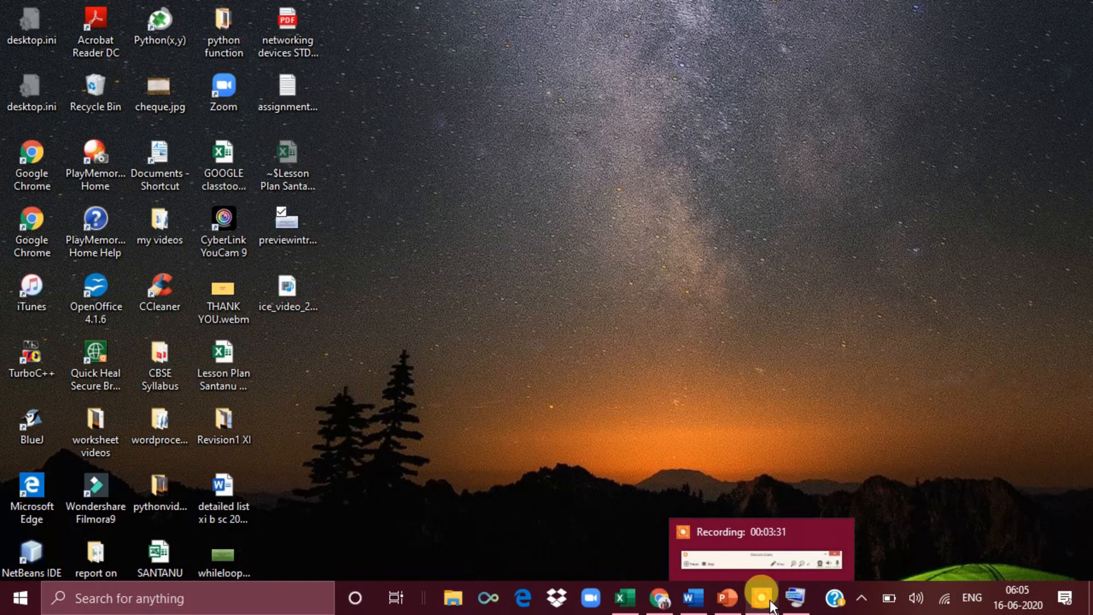
pyautogui.moveTo(699, 600)
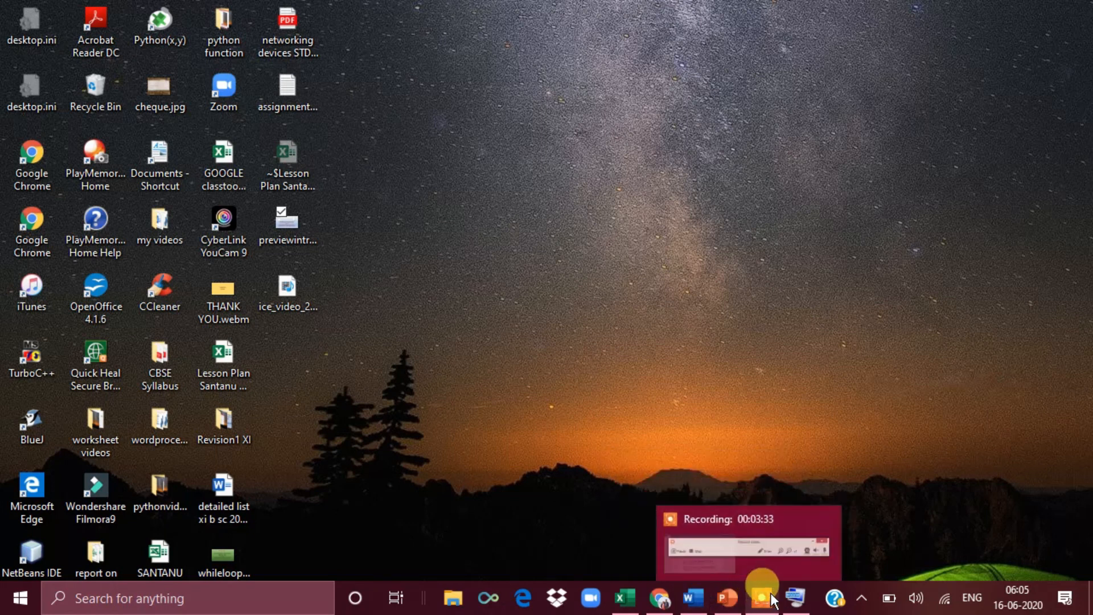
pyautogui.click(694, 598)
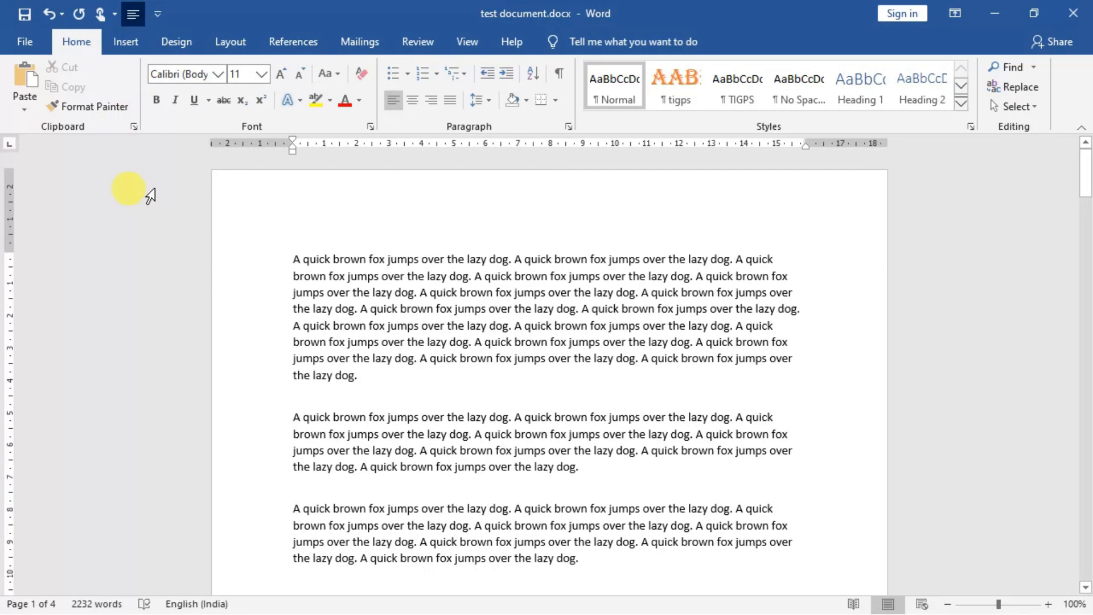
# Step: Reopen the print preview of the document and view the one-sided and both-sided printing options
pyautogui.click(20, 42)
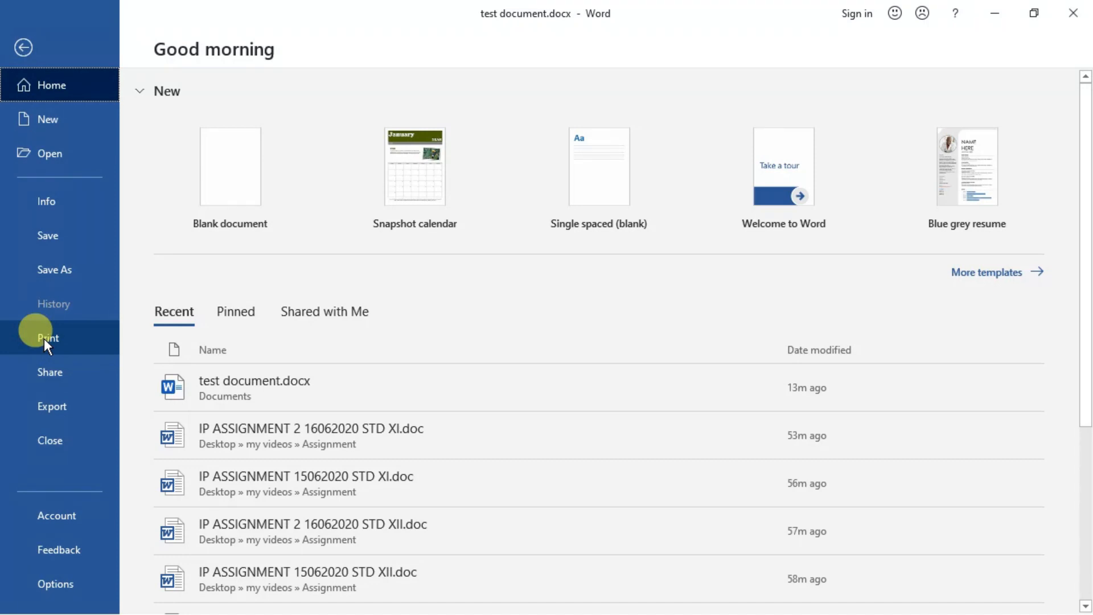
pyautogui.click(325, 388)
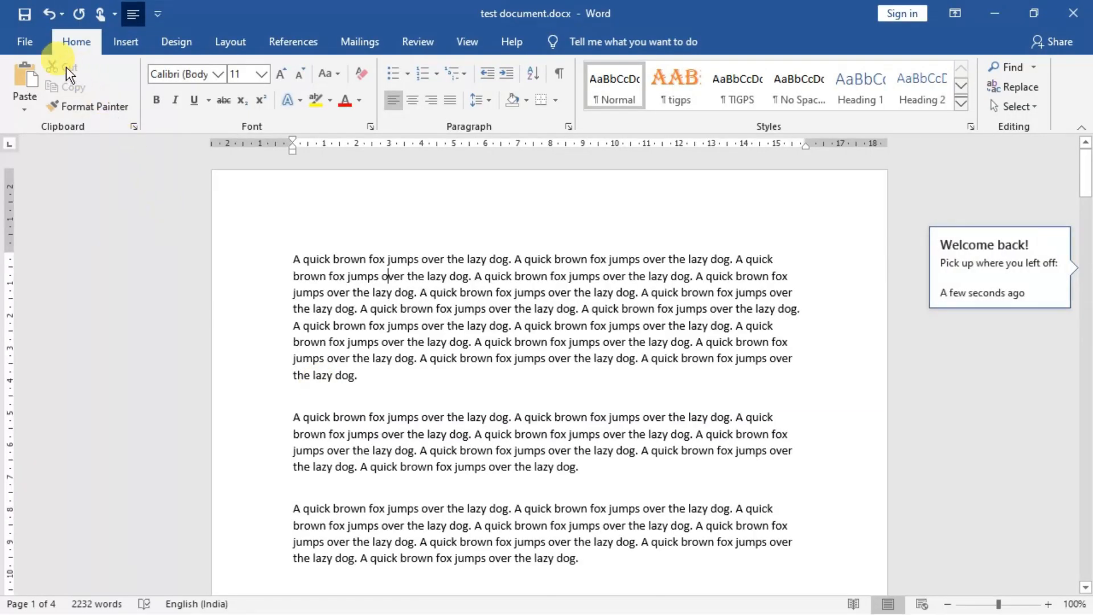
pyautogui.click(33, 37)
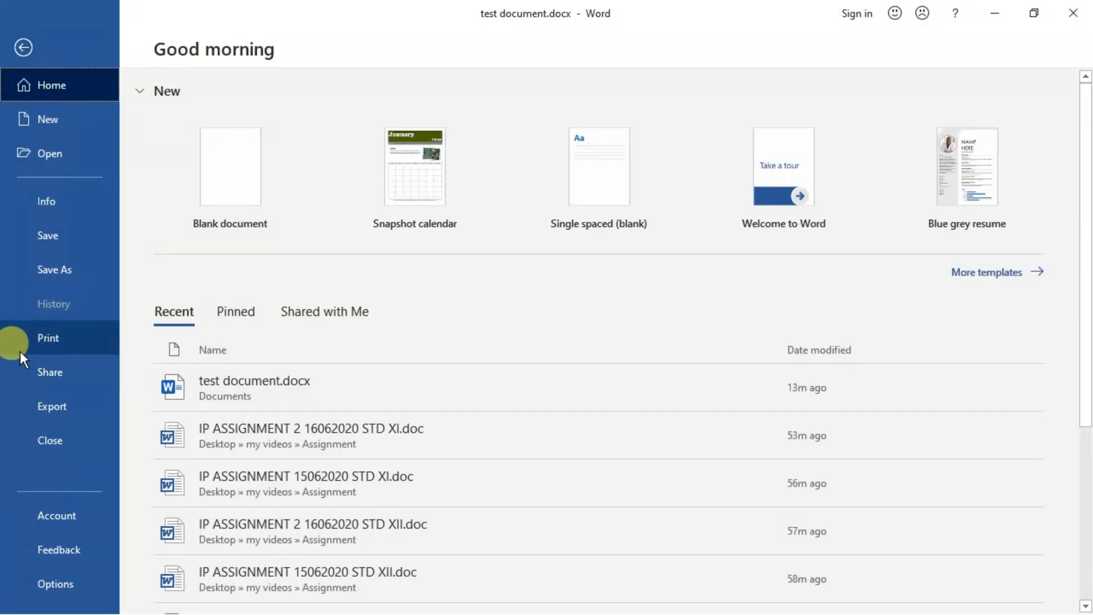
pyautogui.click(20, 342)
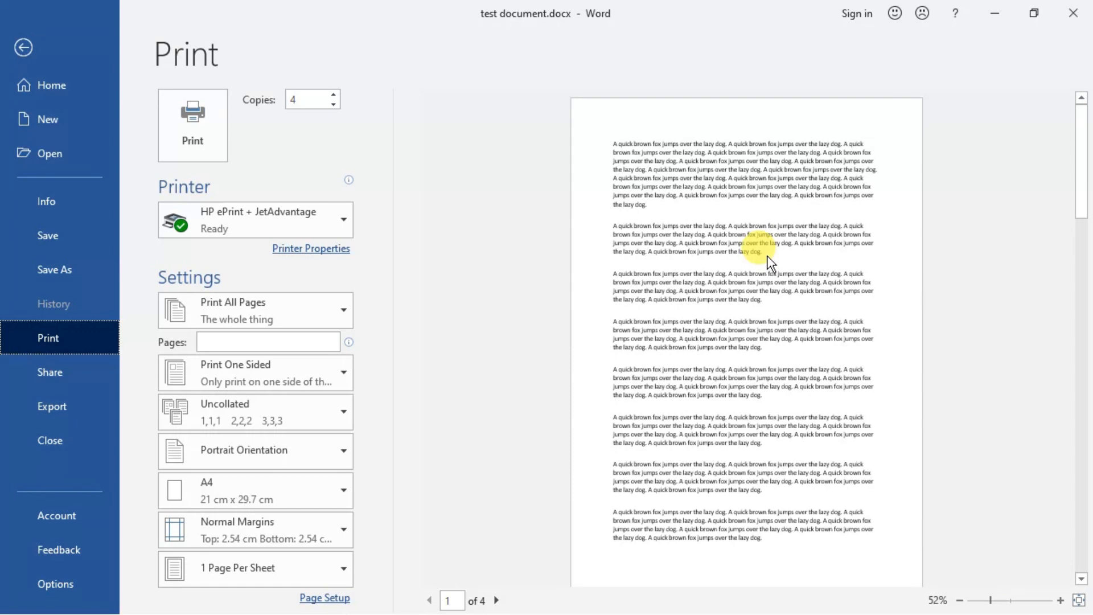
pyautogui.click(343, 378)
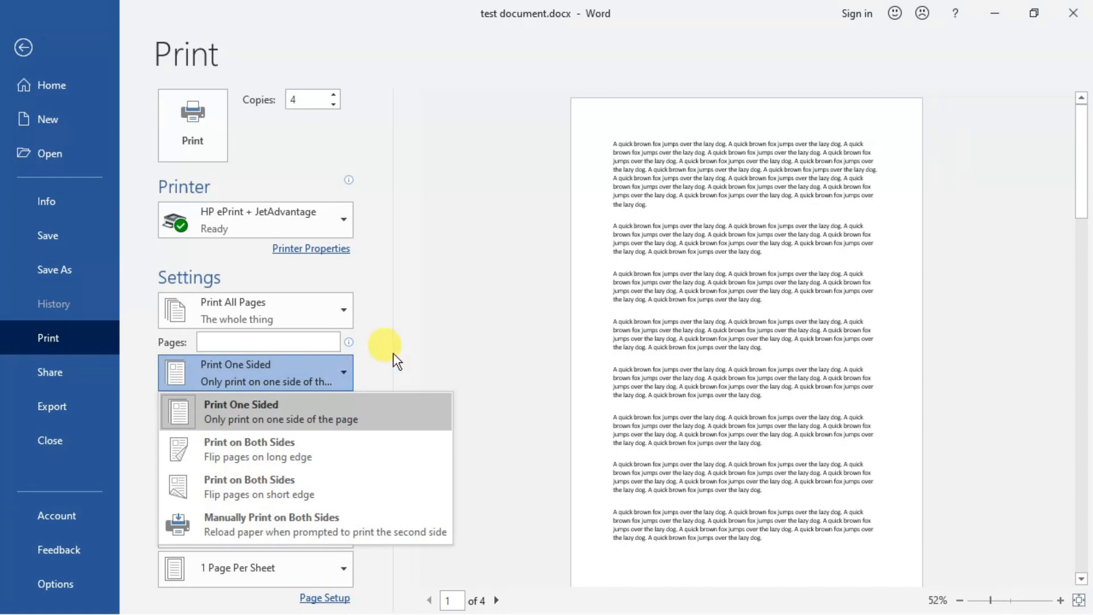
pyautogui.click(446, 345)
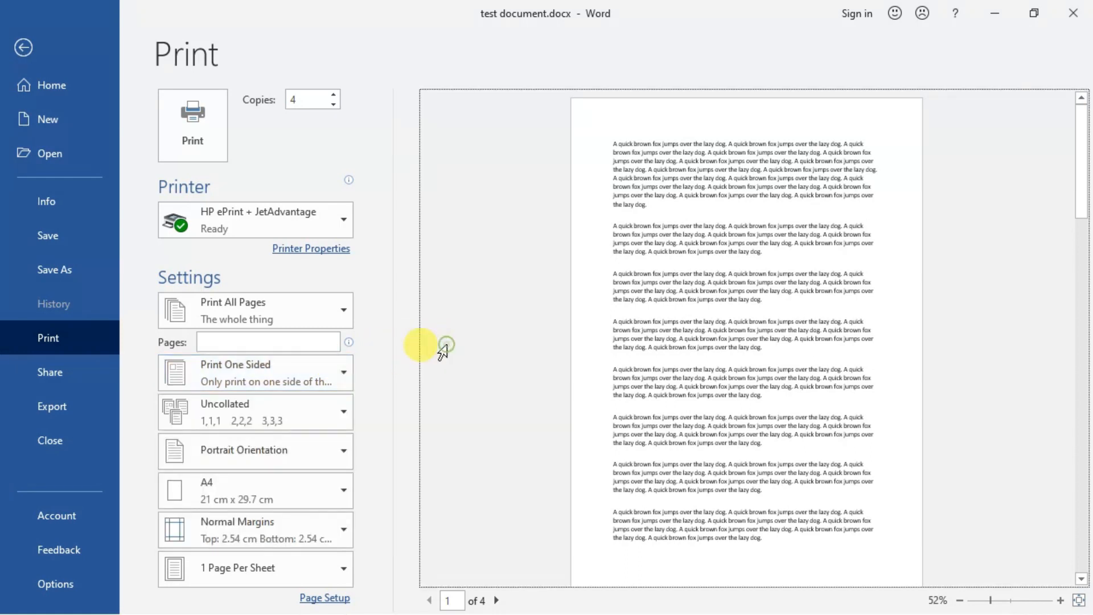
# Step: Check the one-sided and both-sided printing choices again, and set the document to print 2 pages per sheet
pyautogui.click(344, 368)
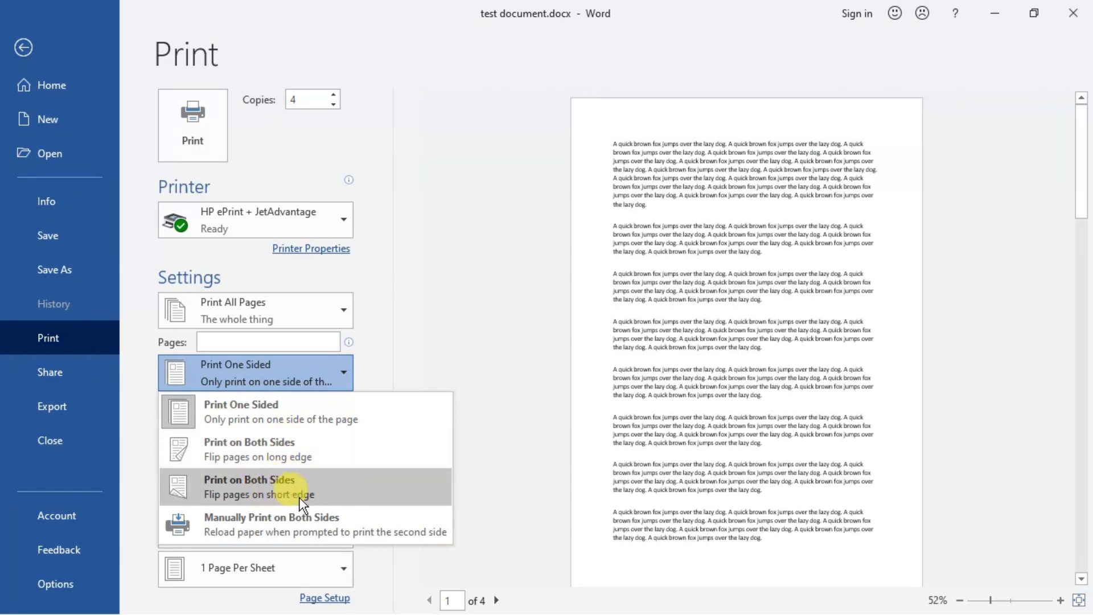
pyautogui.click(450, 312)
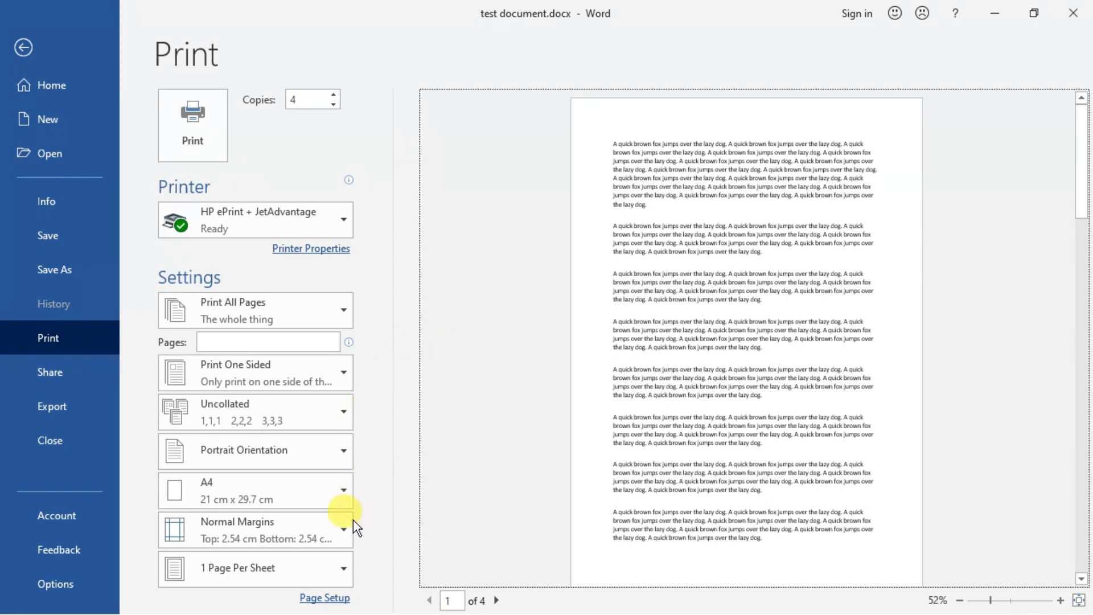
pyautogui.click(345, 566)
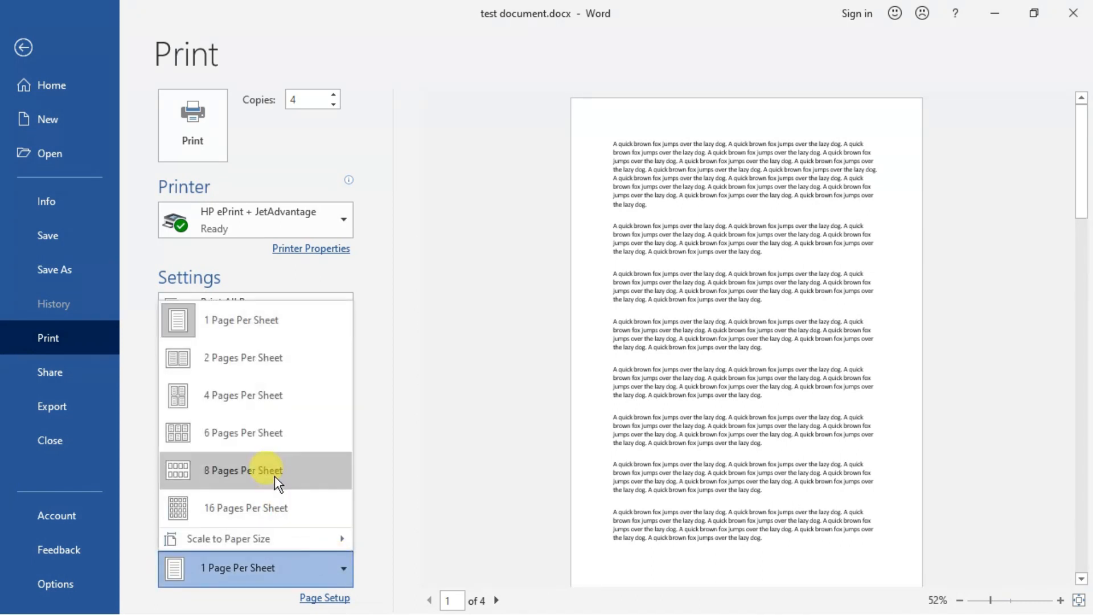
pyautogui.click(261, 361)
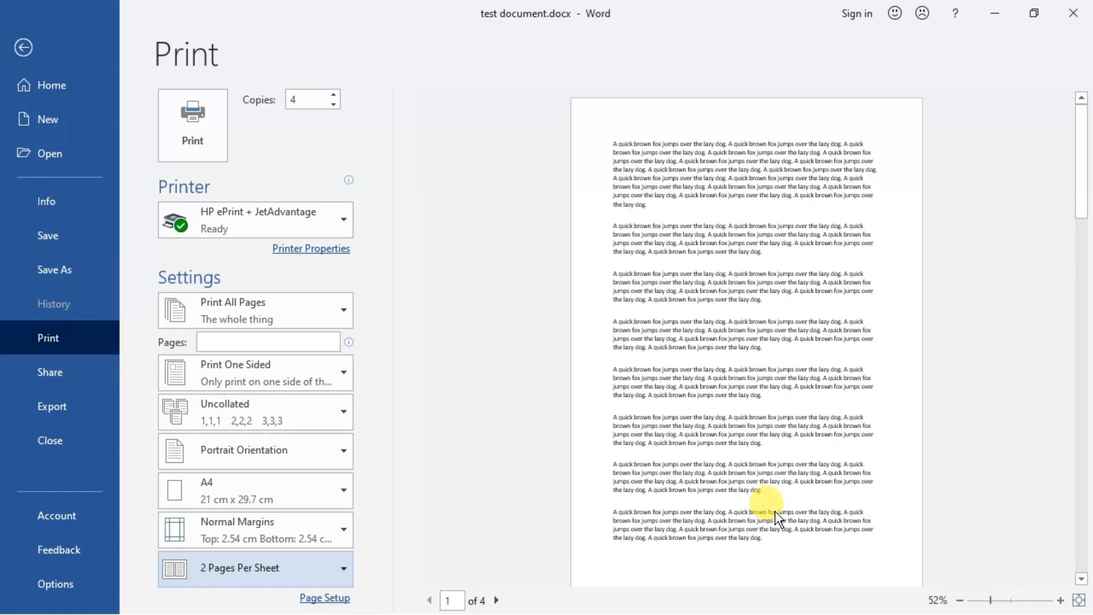
pyautogui.click(1078, 13)
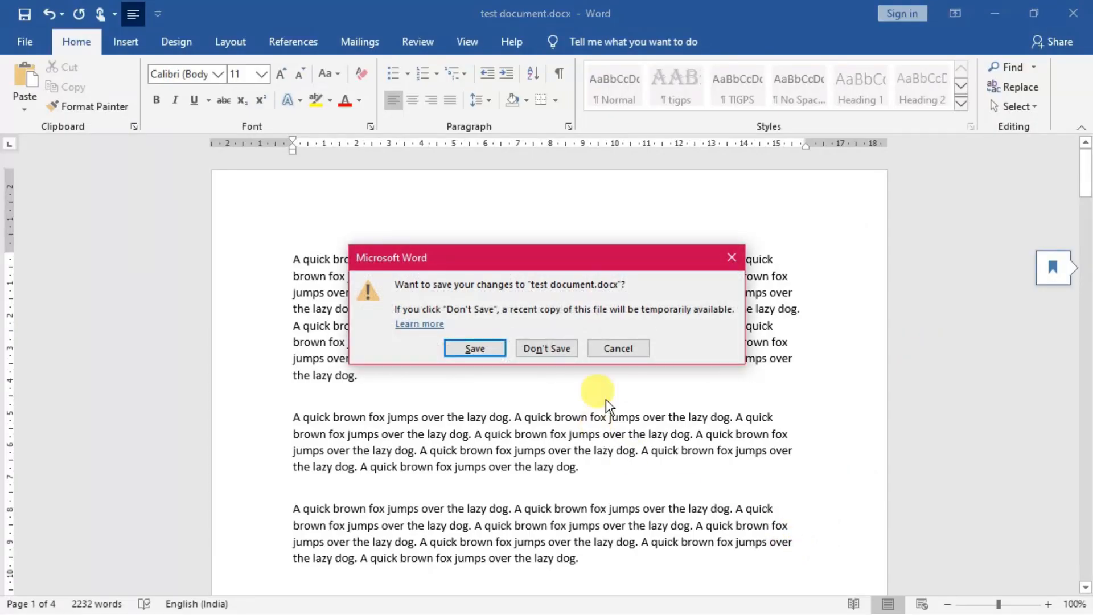
pyautogui.click(611, 347)
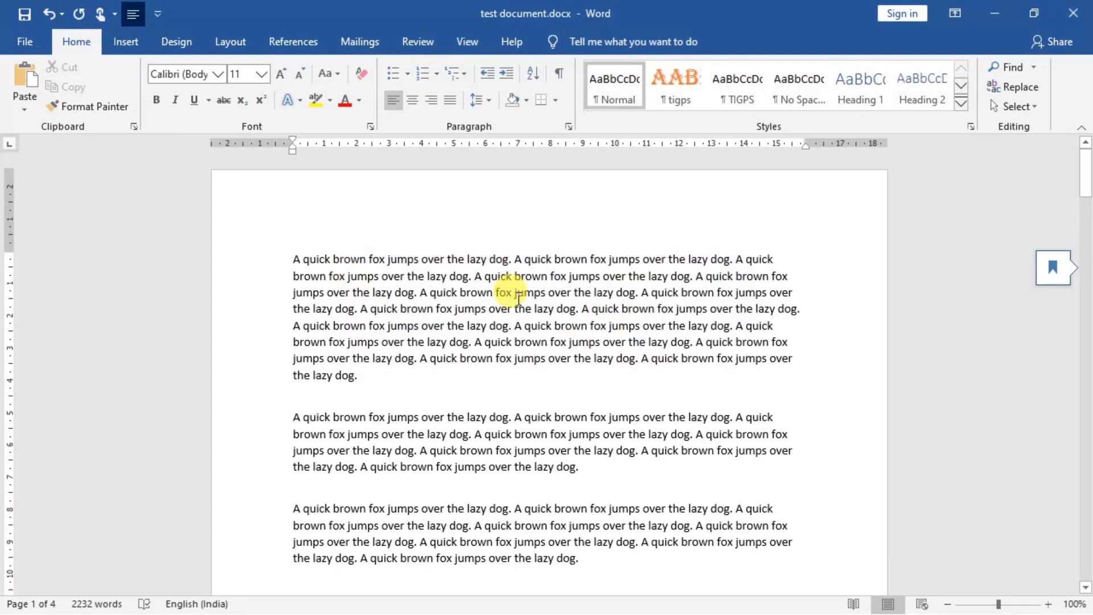
pyautogui.click(26, 45)
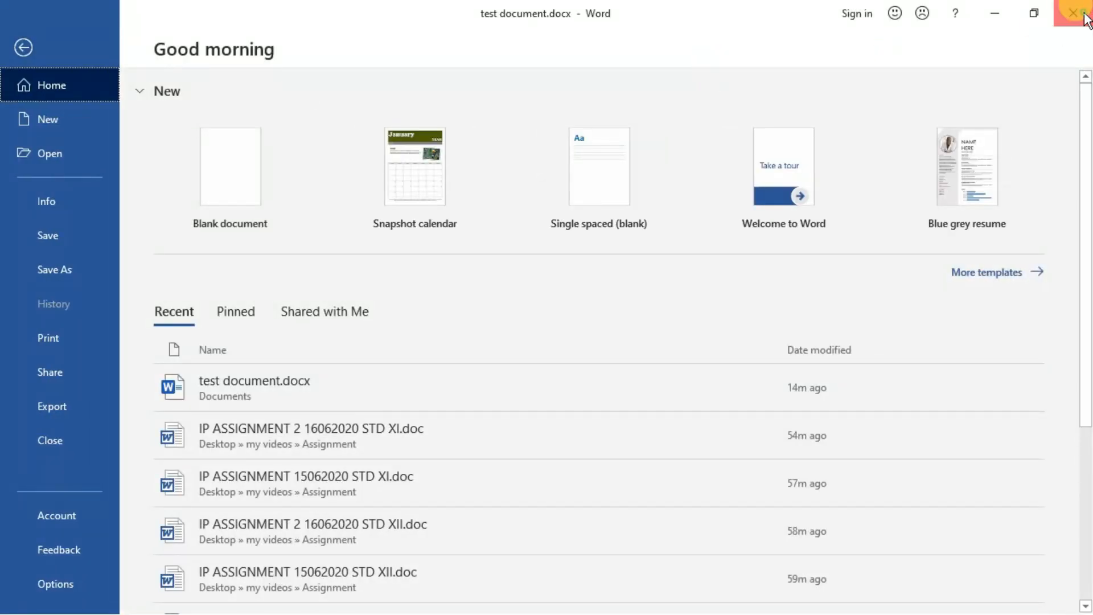
pyautogui.click(1085, 14)
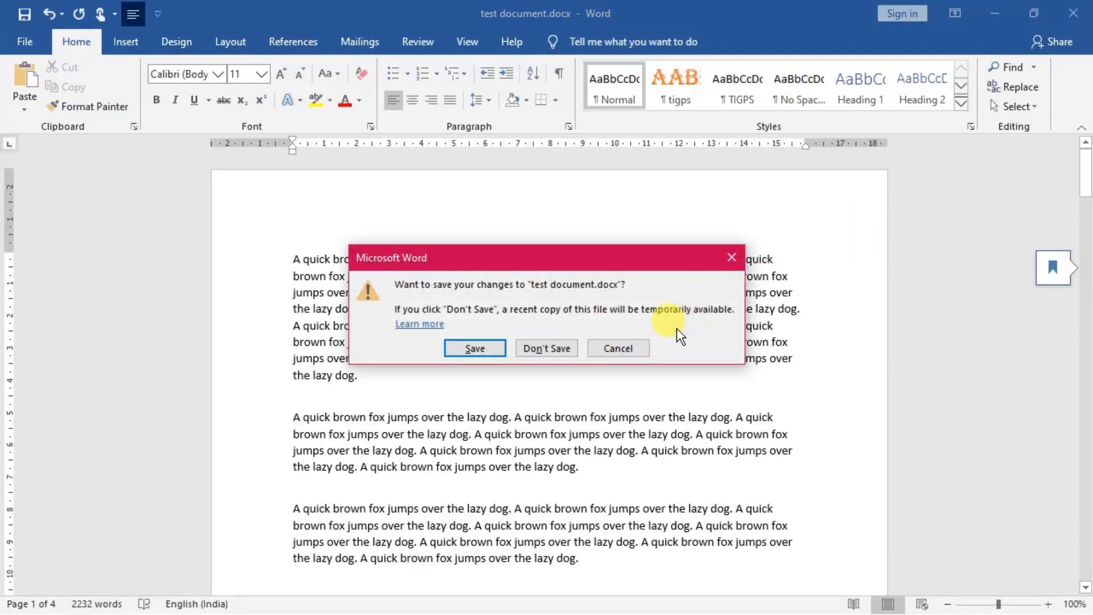
pyautogui.click(622, 352)
pyautogui.hotkey('ctrl', 'p')
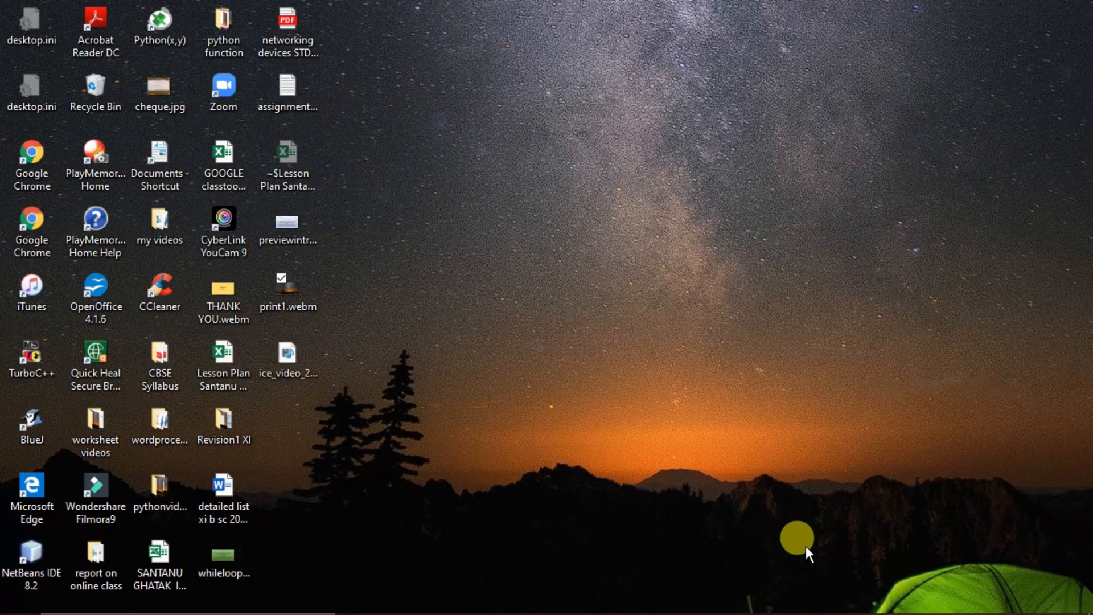
pyautogui.moveTo(763, 605)
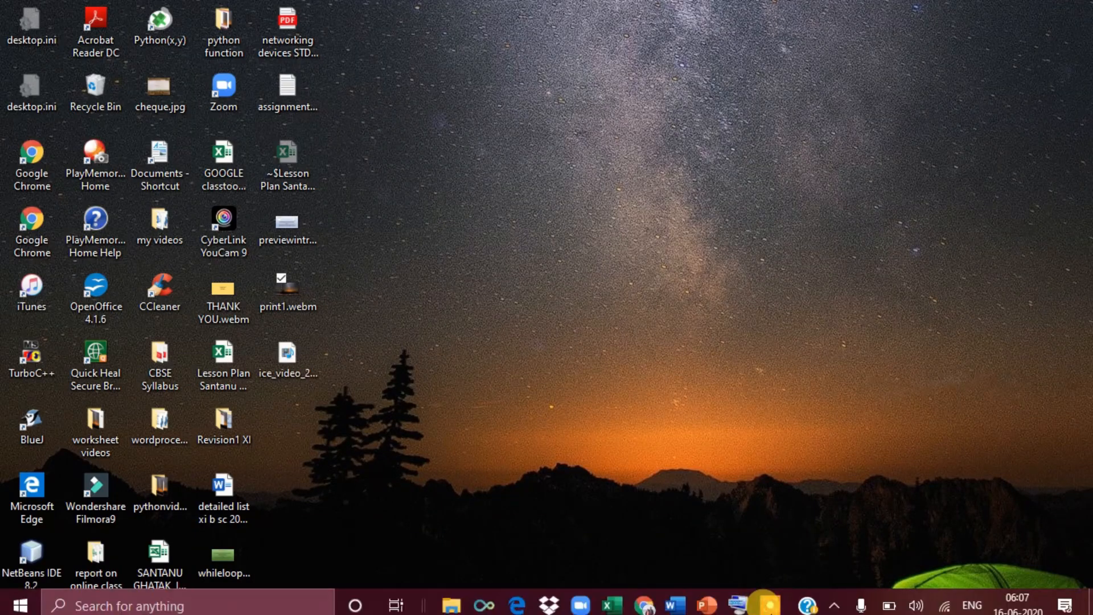
pyautogui.click(680, 601)
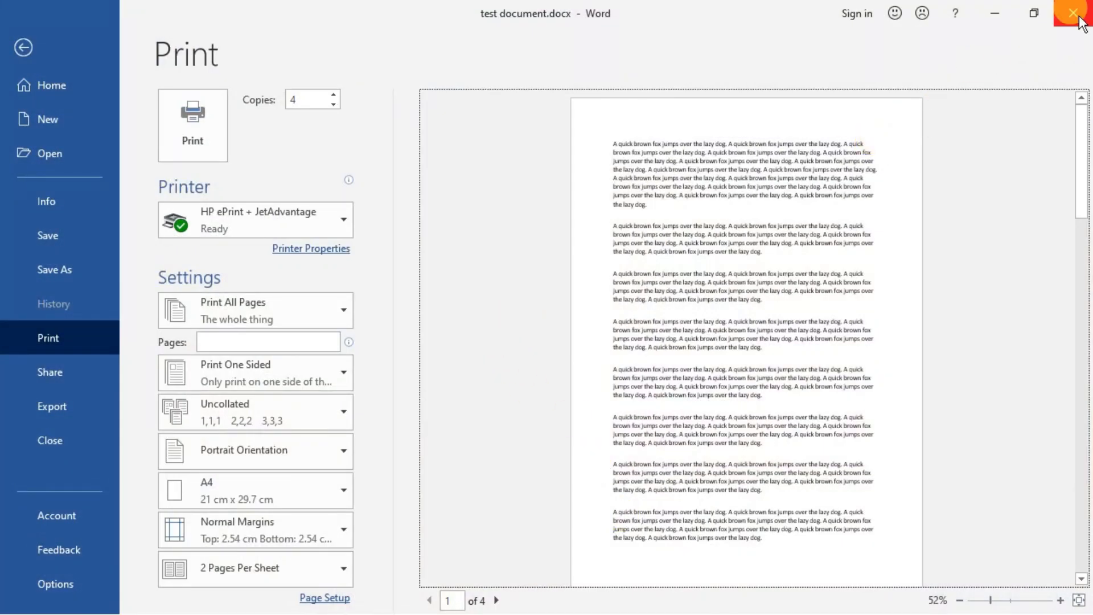
pyautogui.click(1078, 16)
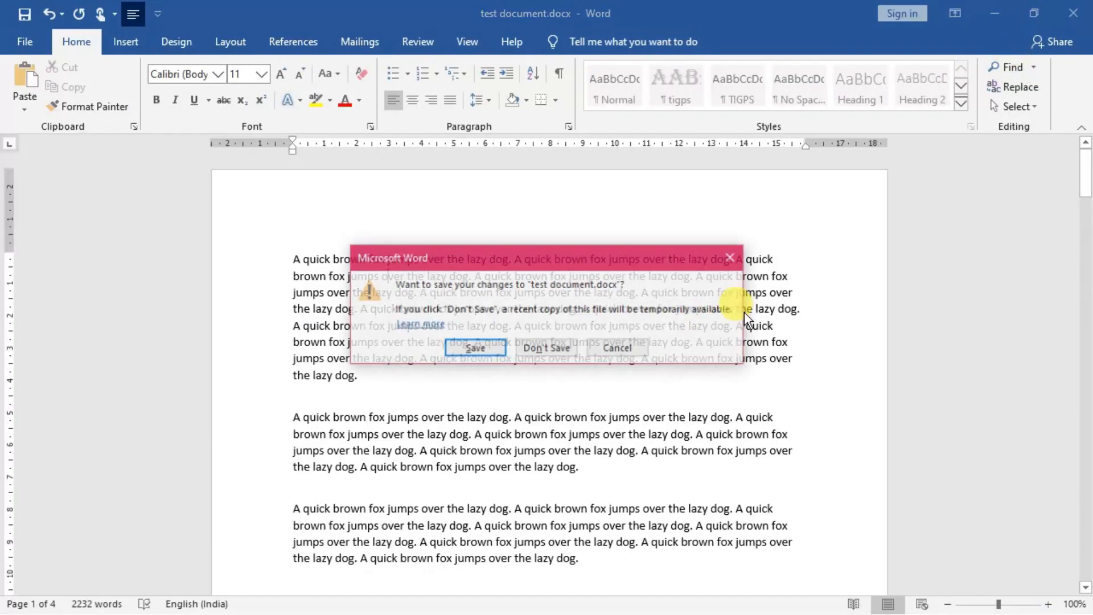
pyautogui.click(635, 345)
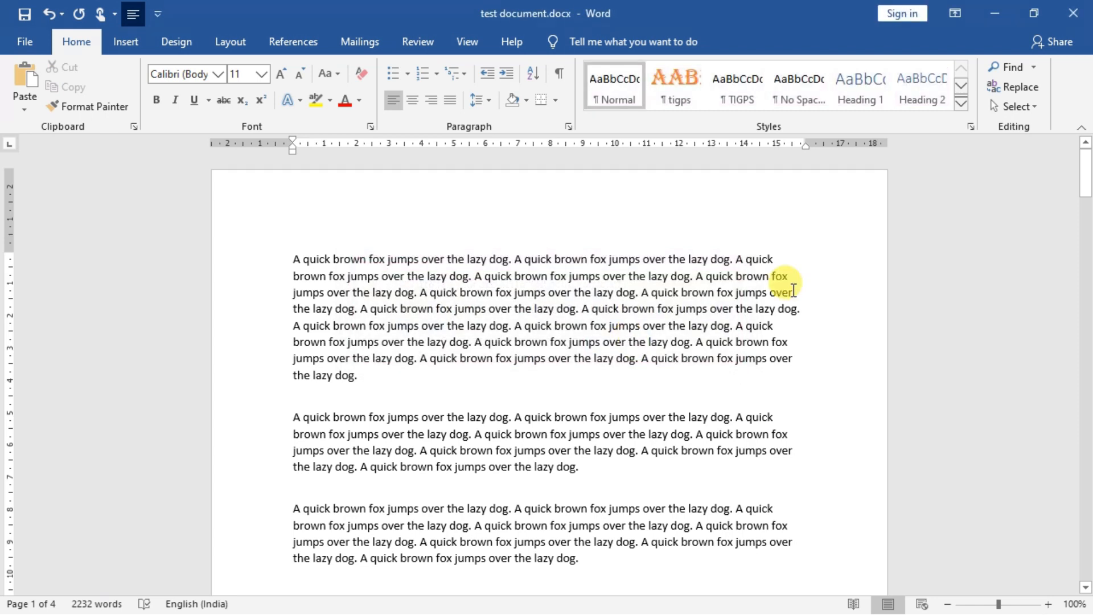
# Step: Bring up the On-Screen Keyboard and place it over the lower part of the test document in Word
pyautogui.click(994, 13)
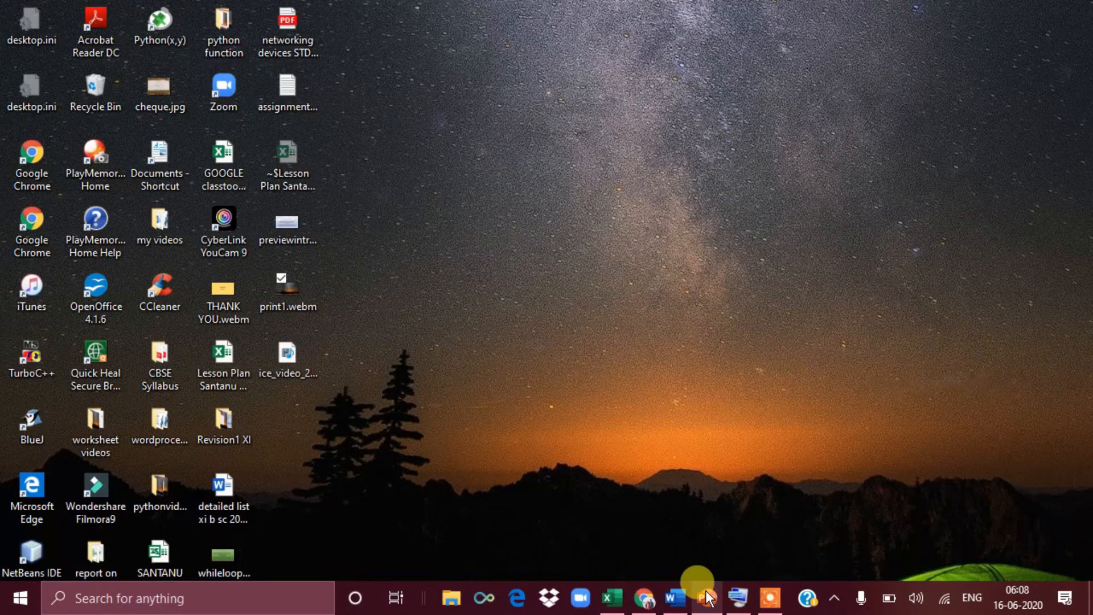
pyautogui.click(734, 603)
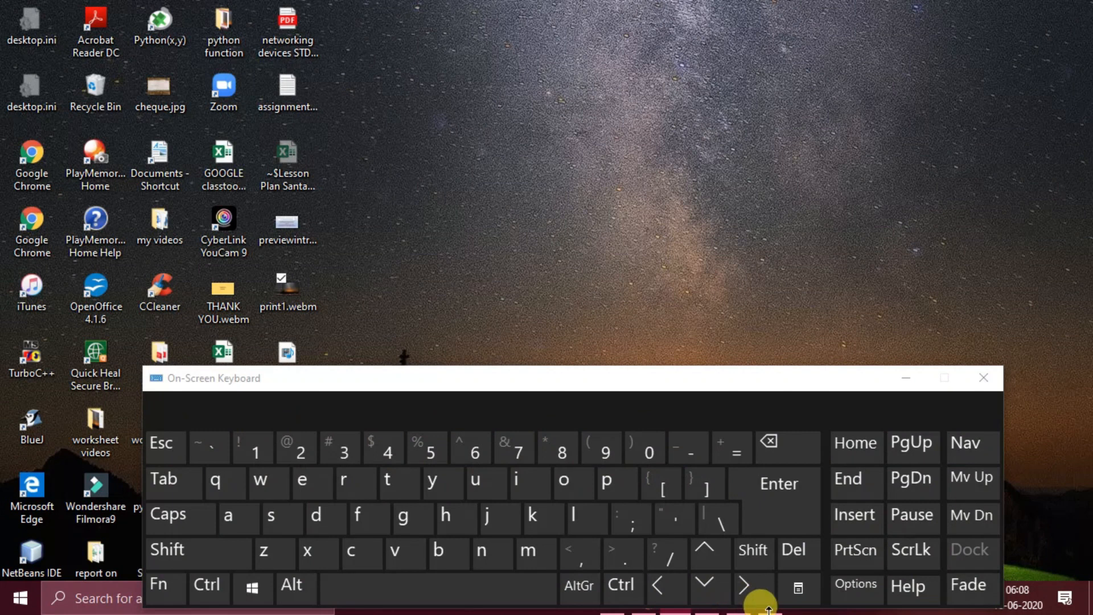
pyautogui.moveTo(765, 387); pyautogui.dragTo(700, 197)
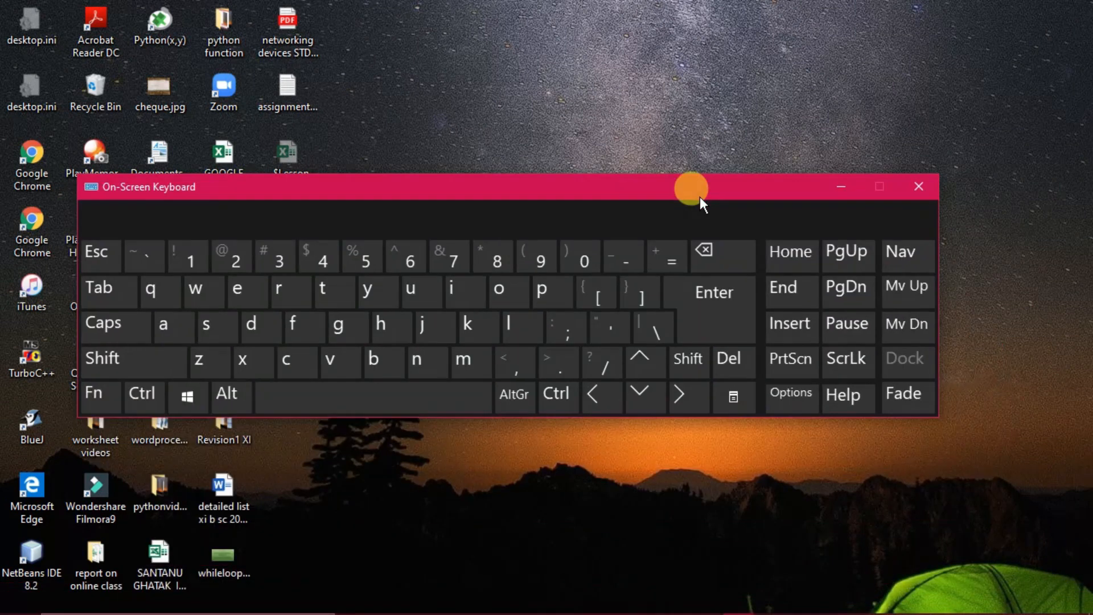
pyautogui.moveTo(760, 603)
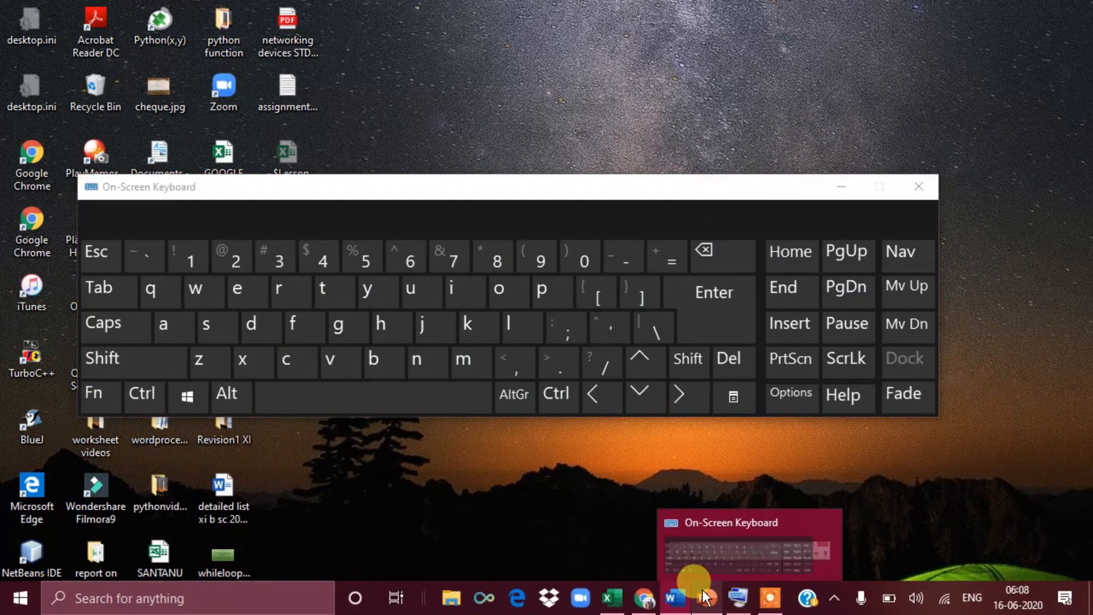
pyautogui.click(673, 598)
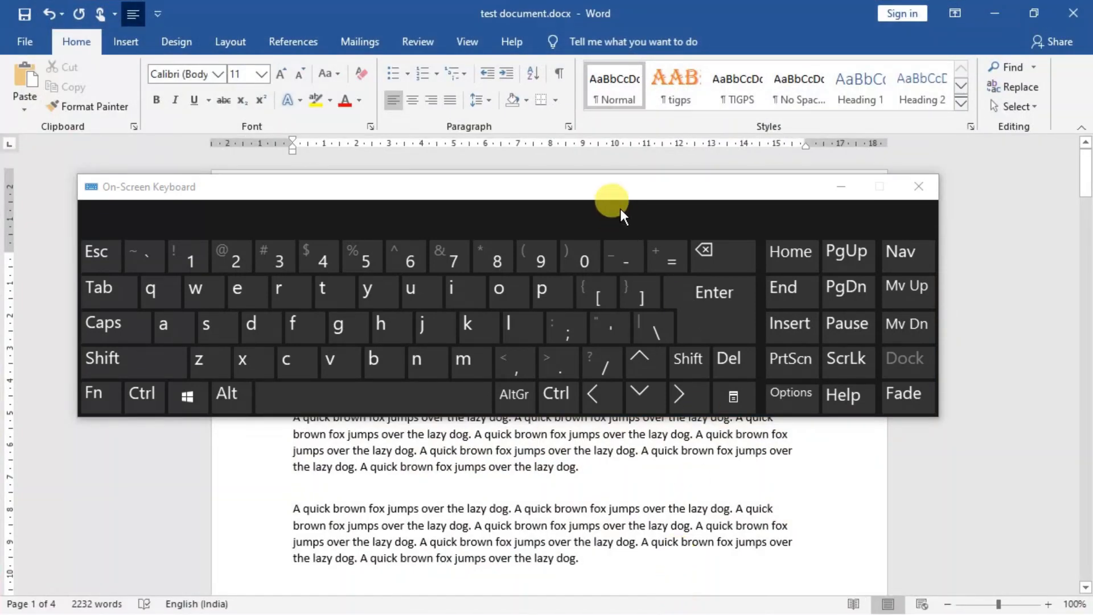
pyautogui.moveTo(616, 189); pyautogui.dragTo(643, 388)
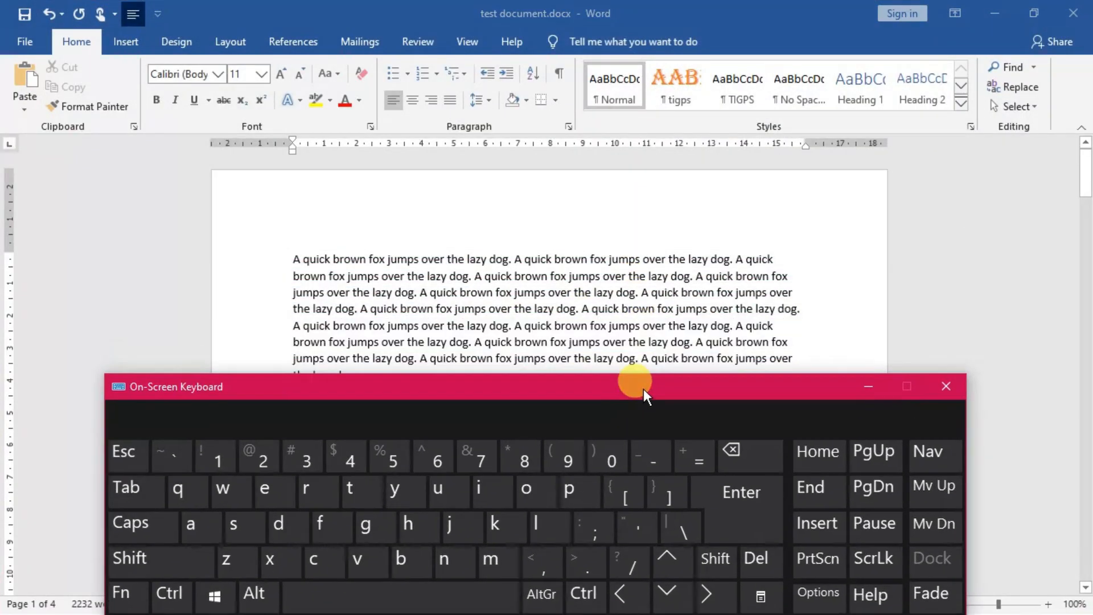
# Step: Open the document's print preview using the On-Screen Keyboard, and close the keyboard
pyautogui.click(172, 608)
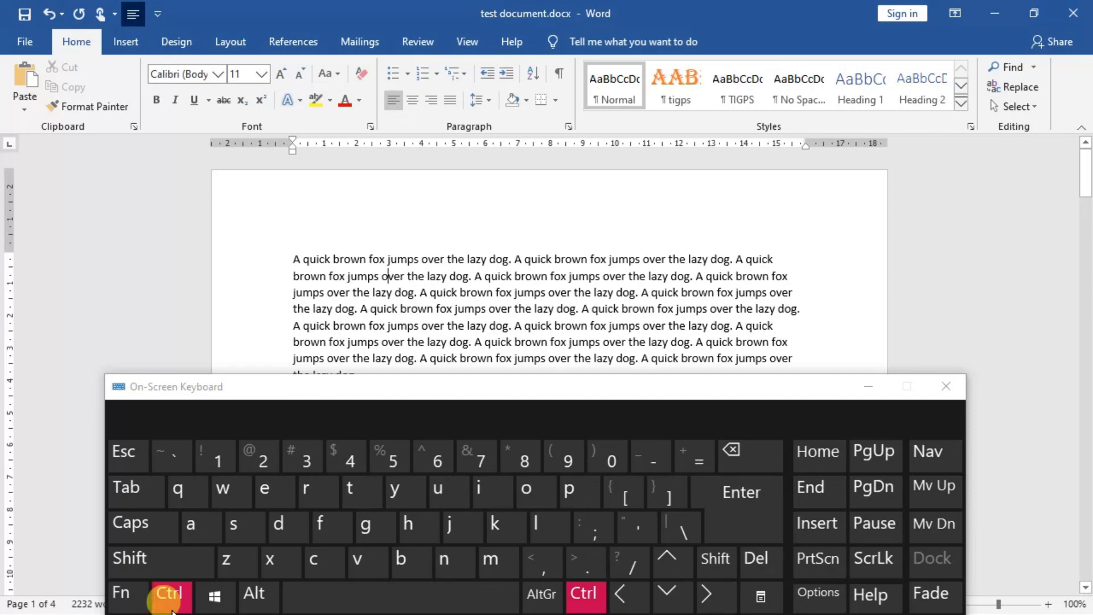
pyautogui.click(587, 501)
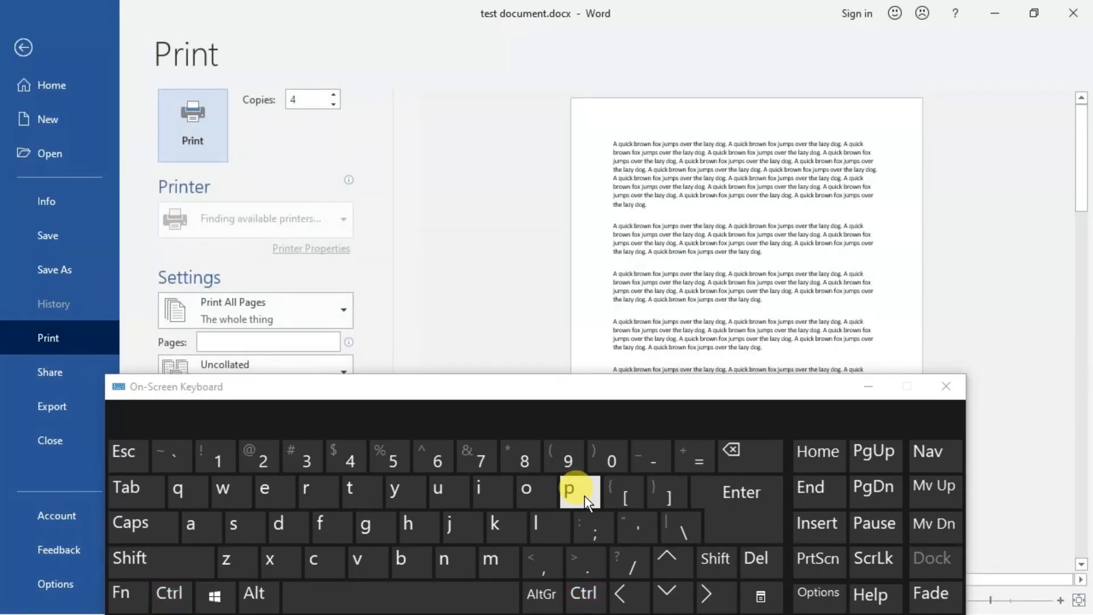
pyautogui.click(947, 386)
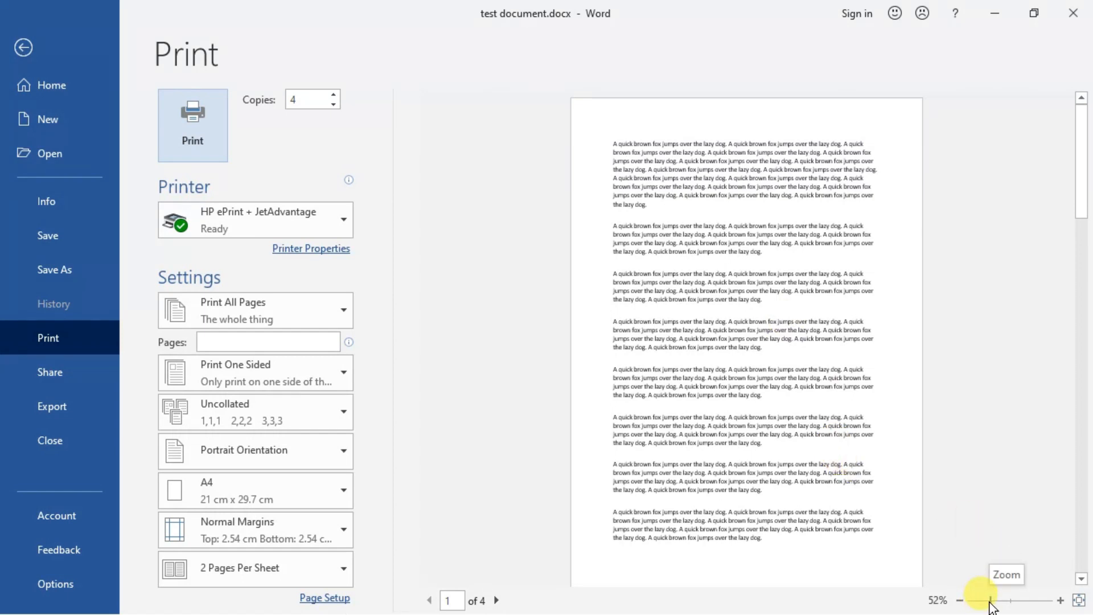
# Step: Enlarge the print preview to 66% and browse the list of available paper sizes
pyautogui.moveTo(991, 602)
pyautogui.mouseDown()
pyautogui.moveTo(1025, 602)
pyautogui.moveTo(994, 608)
pyautogui.mouseUp()
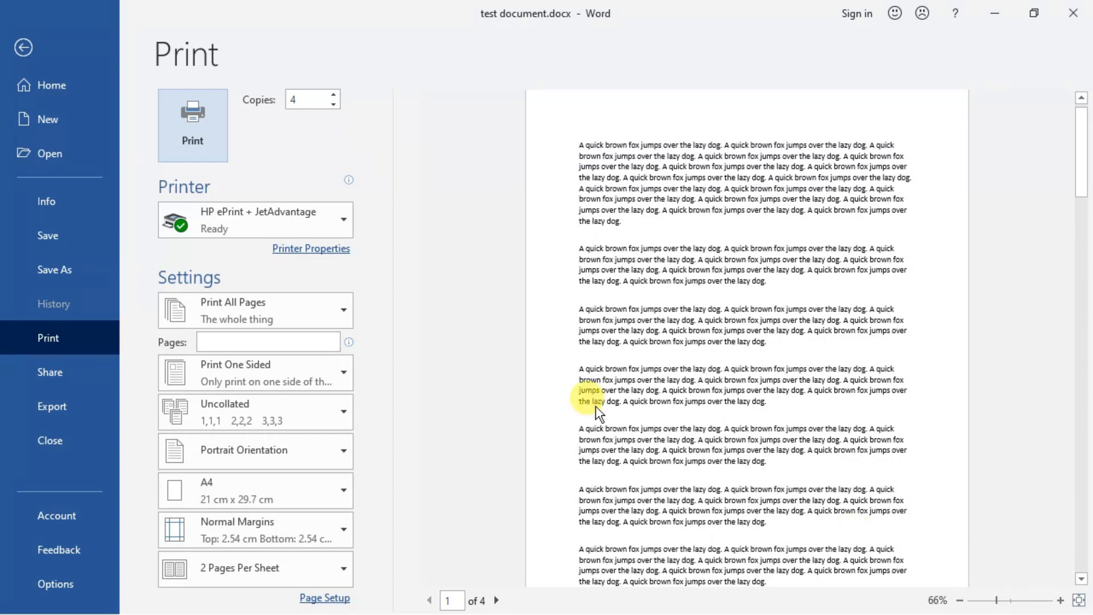
pyautogui.click(342, 490)
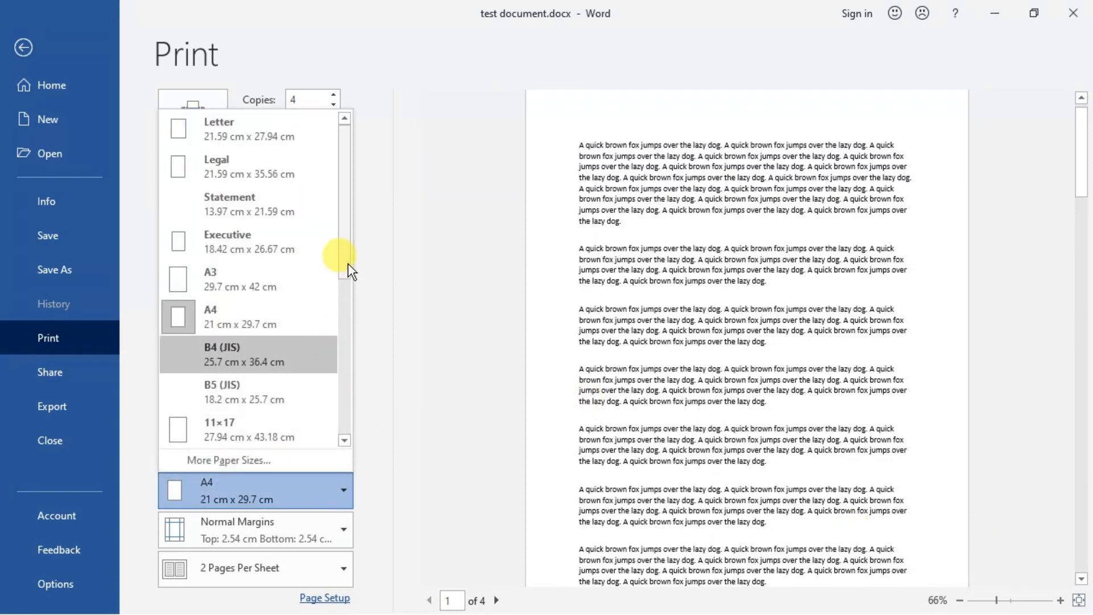
pyautogui.moveTo(347, 265); pyautogui.dragTo(344, 342)
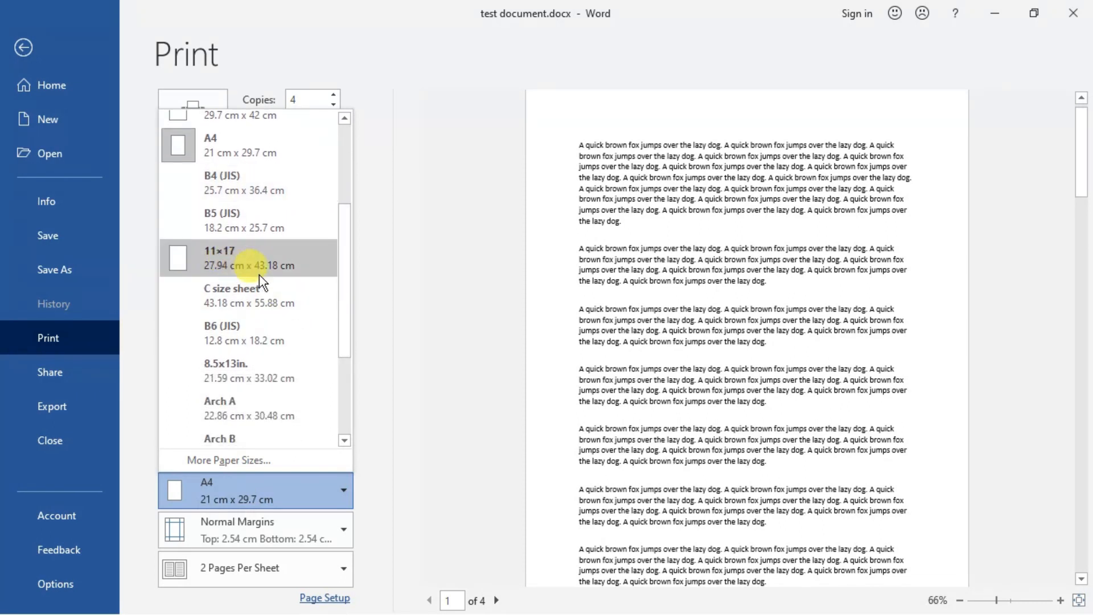
pyautogui.moveTo(344, 316); pyautogui.dragTo(344, 355)
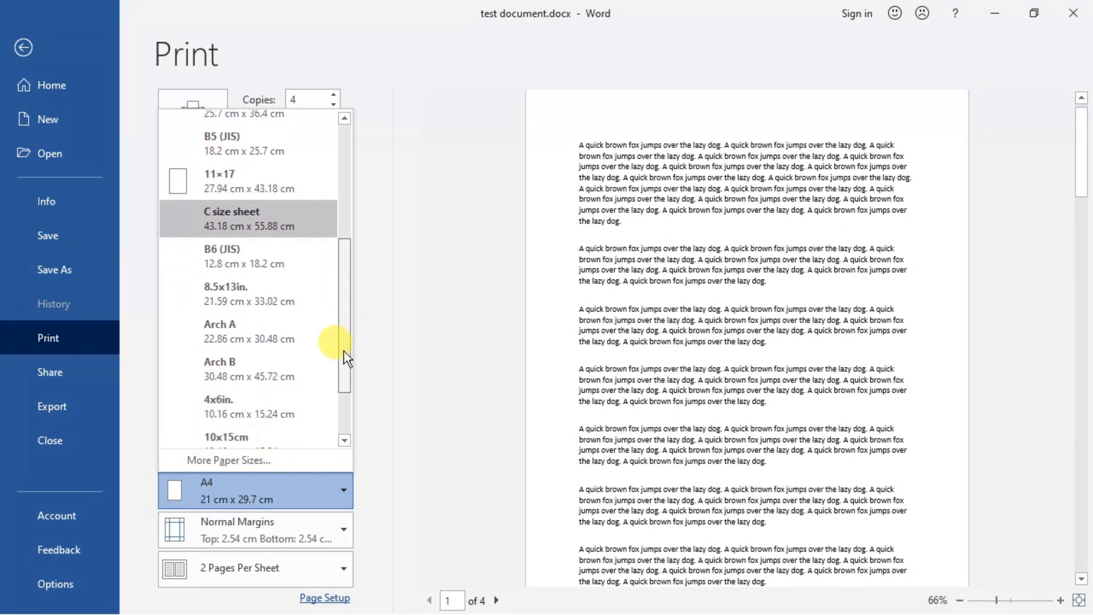
# Step: Examine the additional paper size settings and Word's print options, and leave both without changing anything
pyautogui.click(253, 465)
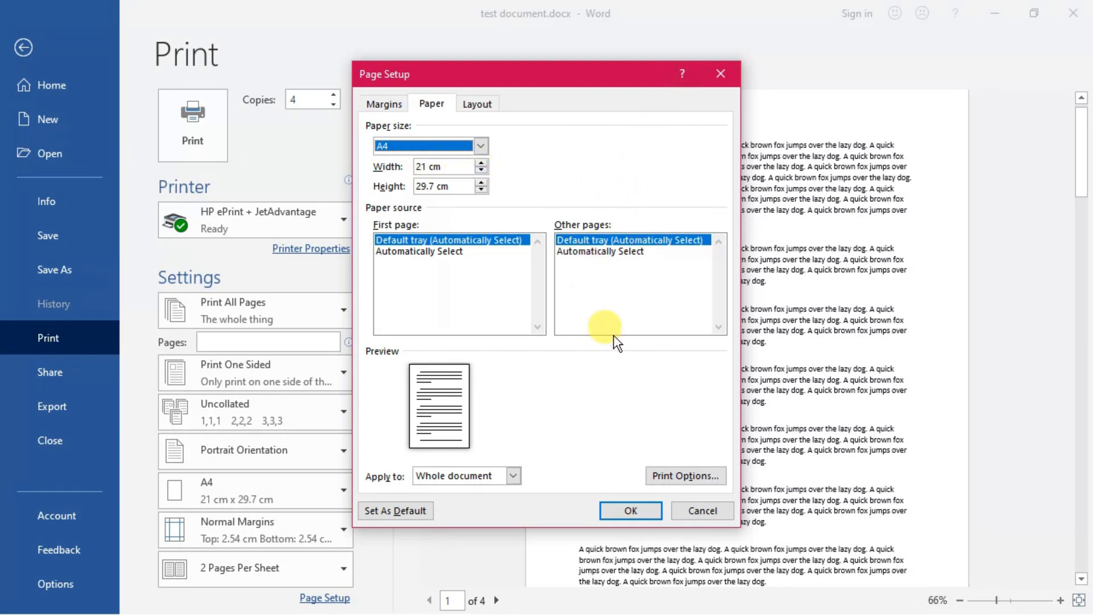
pyautogui.click(692, 470)
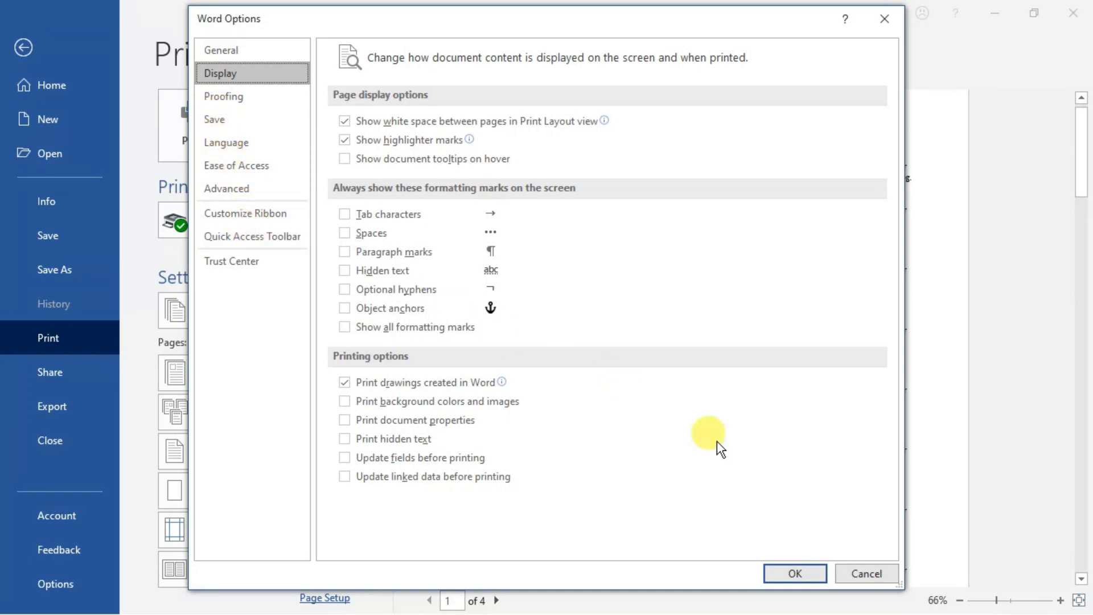
pyautogui.click(865, 579)
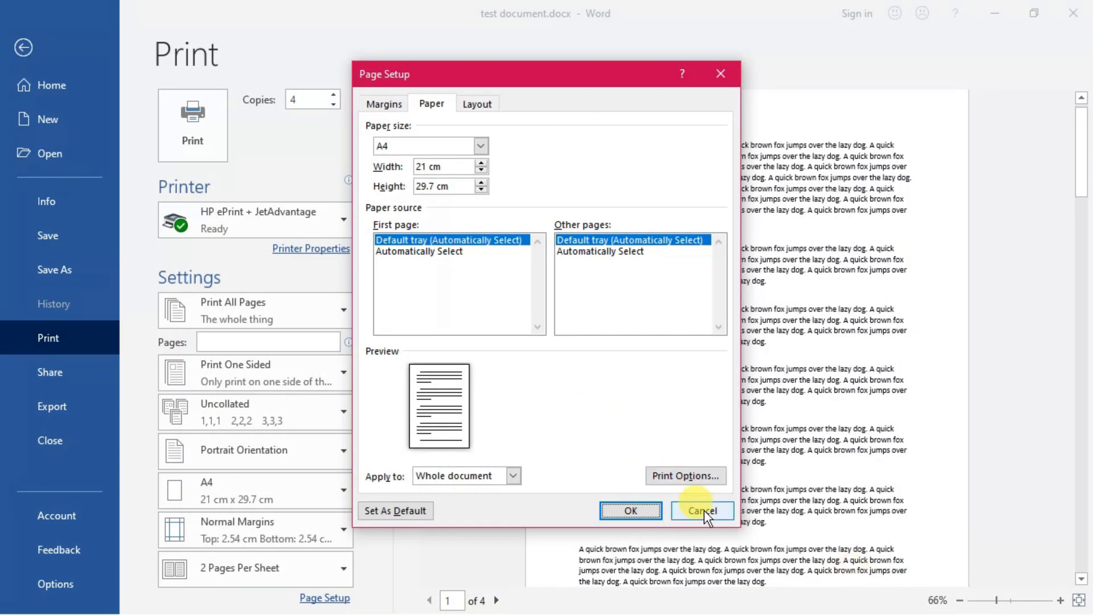
pyautogui.click(705, 514)
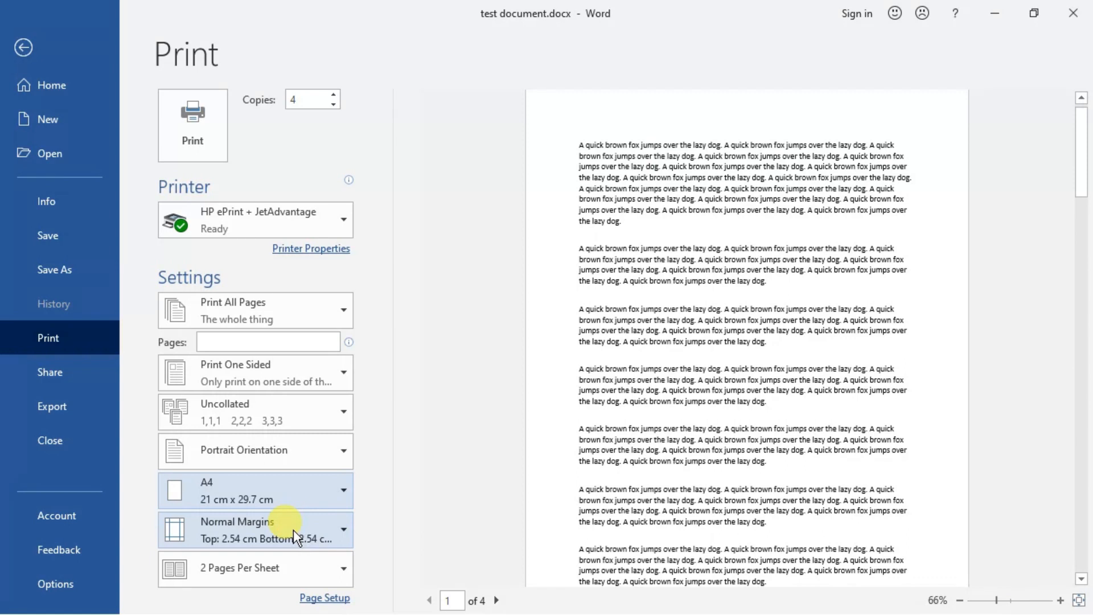
# Step: Open the custom margin settings for the document and set the top and left margins to 2 cm
pyautogui.click(346, 531)
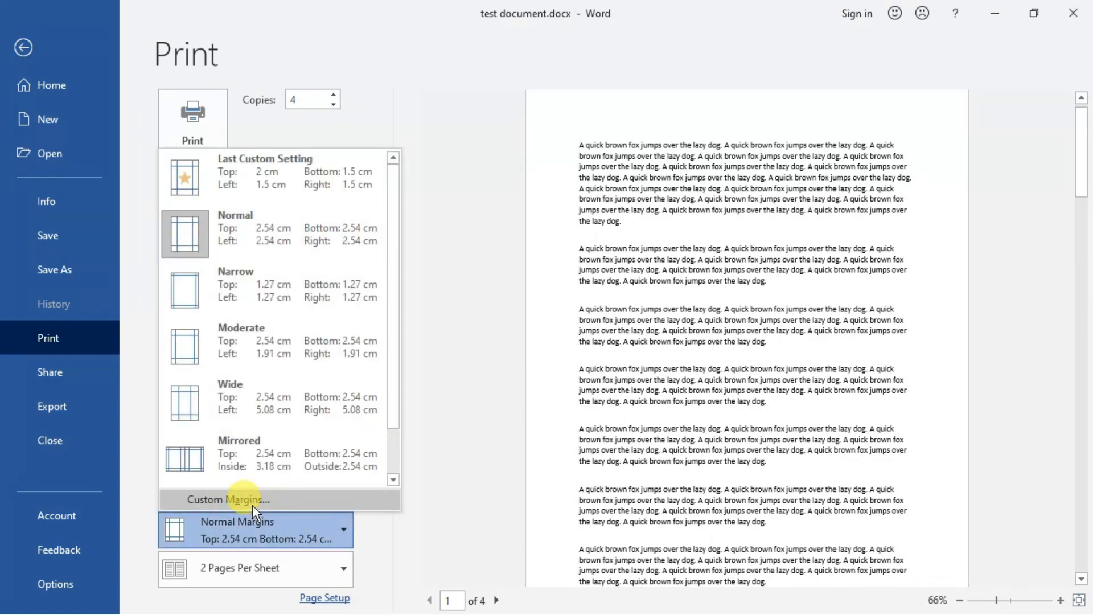
pyautogui.click(252, 504)
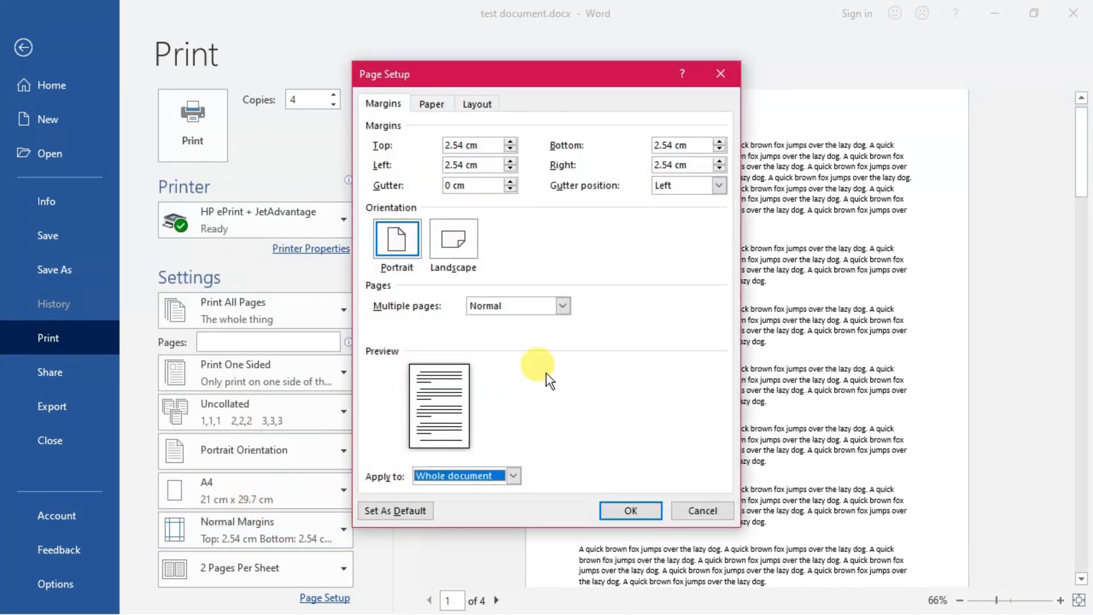
pyautogui.click(491, 146)
pyautogui.press('BackSpace')
pyautogui.press('BackSpace')
pyautogui.press('BackSpace')
pyautogui.press('BackSpace')
pyautogui.press('BackSpace')
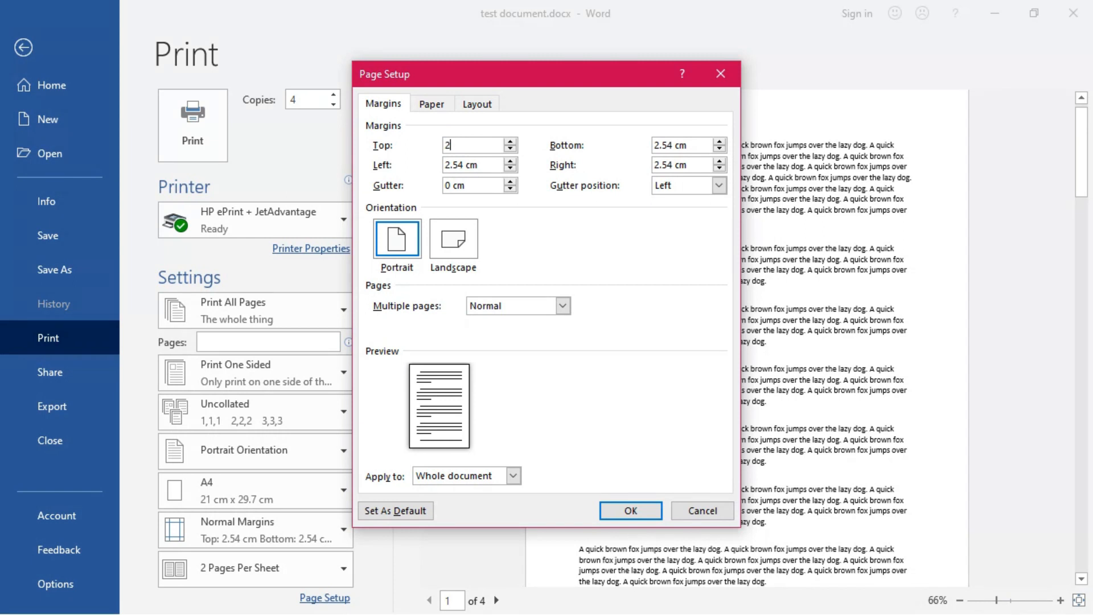
pyautogui.click(481, 161)
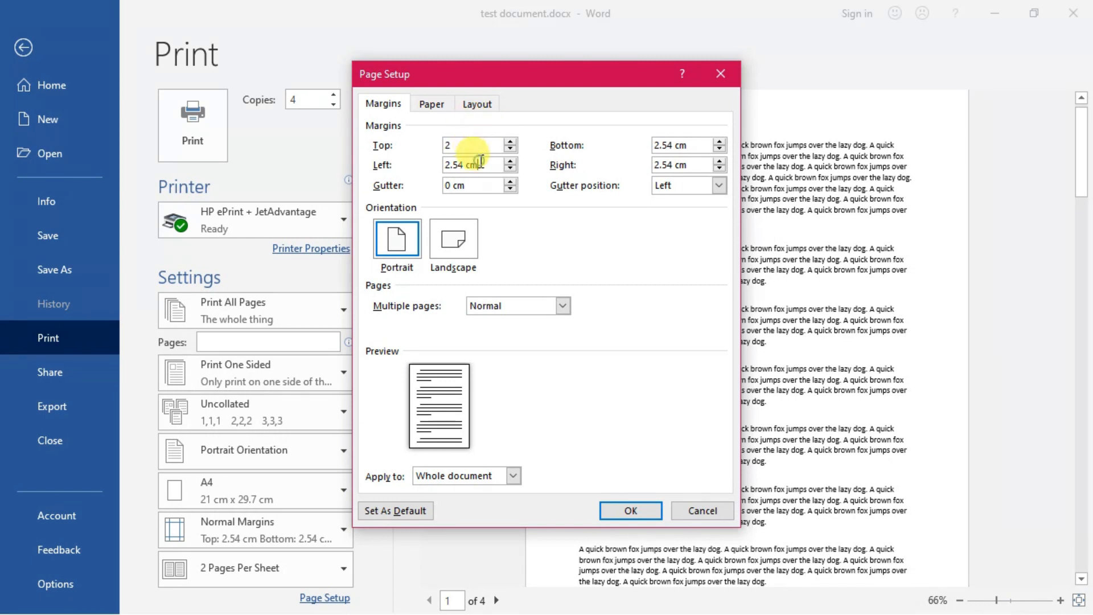
pyautogui.press('BackSpace')
pyautogui.press('BackSpace')
pyautogui.press('BackSpace')
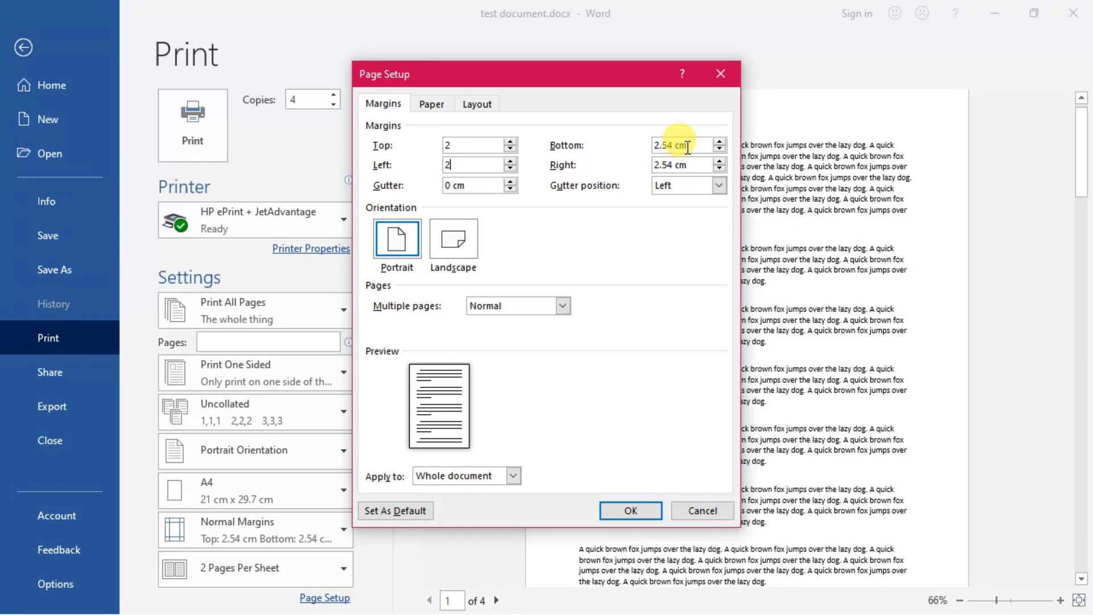
# Step: Set the bottom and right margins to 2 cm in the page setup
pyautogui.press('BackSpace')
pyautogui.press('BackSpace')
pyautogui.press('BackSpace')
pyautogui.press('BackSpace')
pyautogui.press('BackSpace')
pyautogui.press('BackSpace')
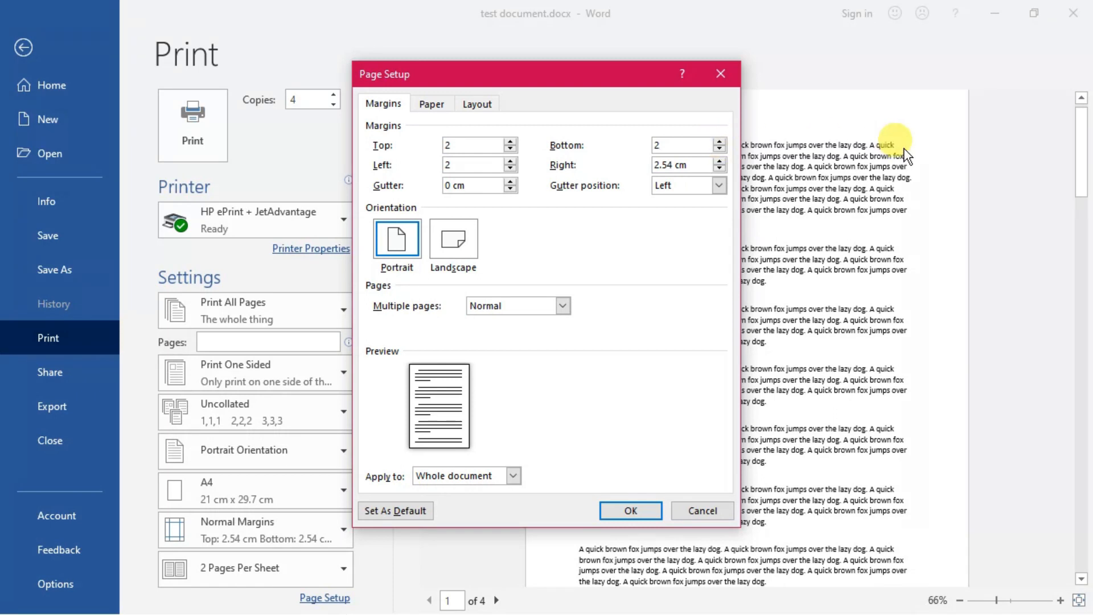
pyautogui.press('Tab')
pyautogui.press('Tab')
pyautogui.press('Tab')
pyautogui.press('Tab')
pyautogui.press('Tab')
pyautogui.press('Tab')
pyautogui.press('Tab')
pyautogui.press('Tab')
pyautogui.press('Tab')
pyautogui.press('Tab')
pyautogui.press('Tab')
pyautogui.press('Tab')
pyautogui.press('Tab')
pyautogui.press('Tab')
pyautogui.write('2')
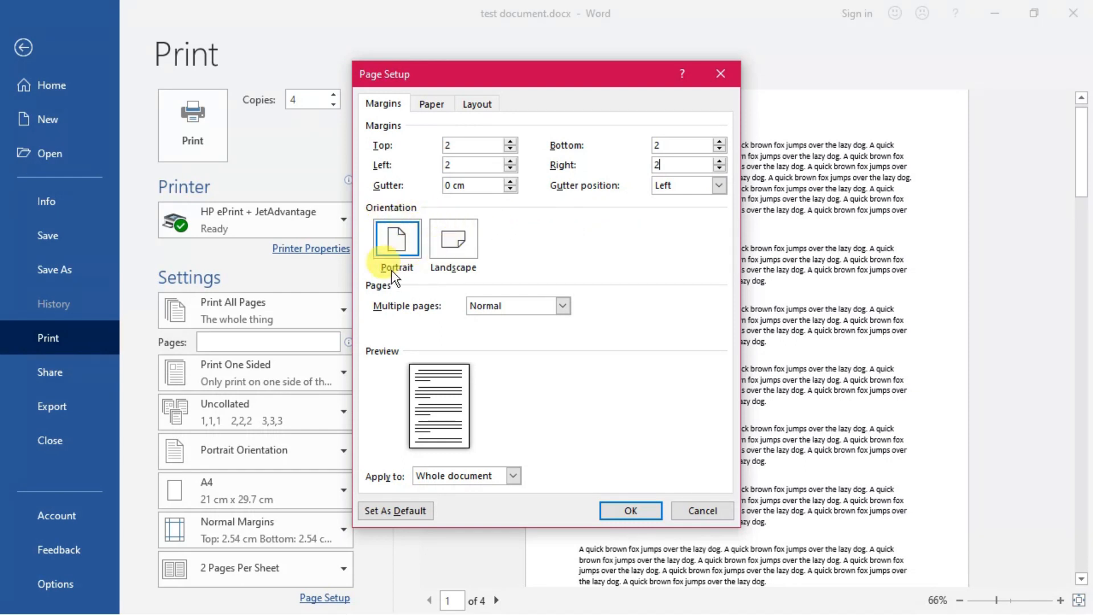
# Step: Try the landscape orientation, switch back to portrait and apply the custom margins to the whole document
pyautogui.click(466, 255)
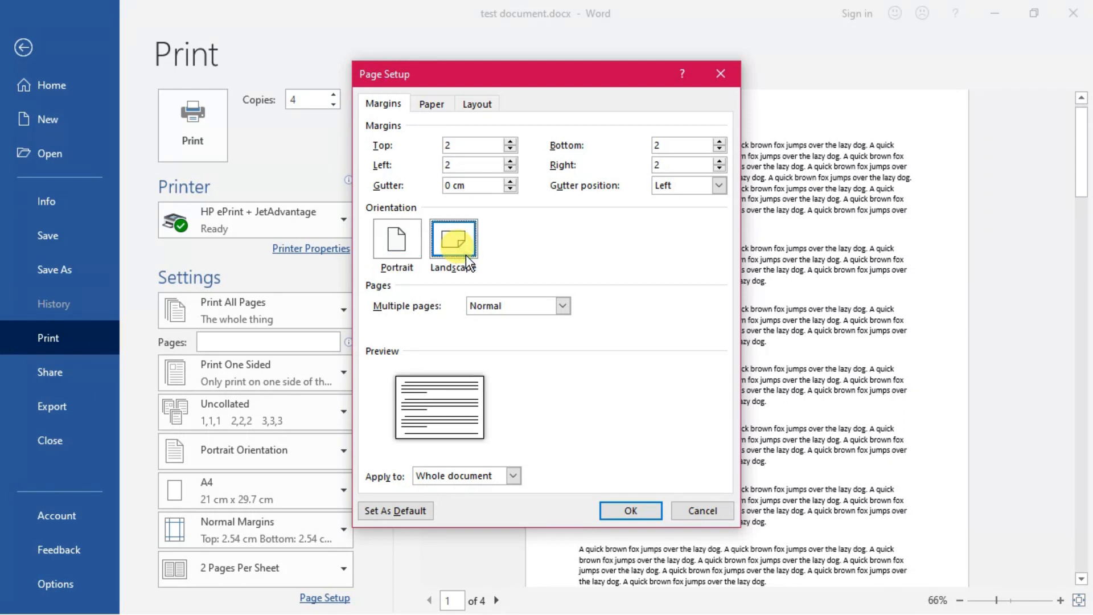
pyautogui.click(411, 250)
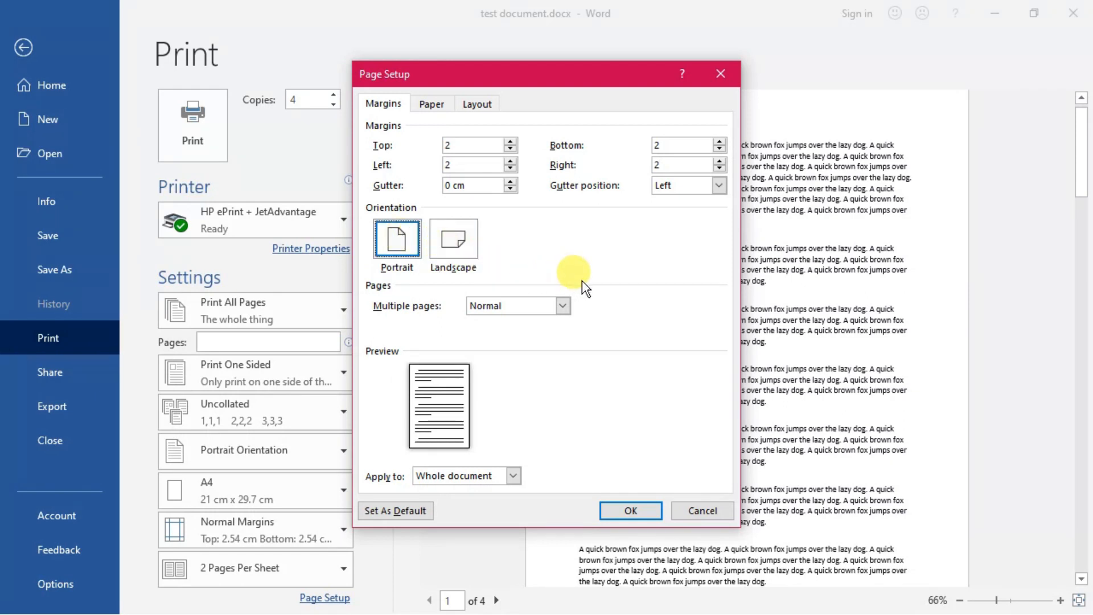
pyautogui.click(635, 511)
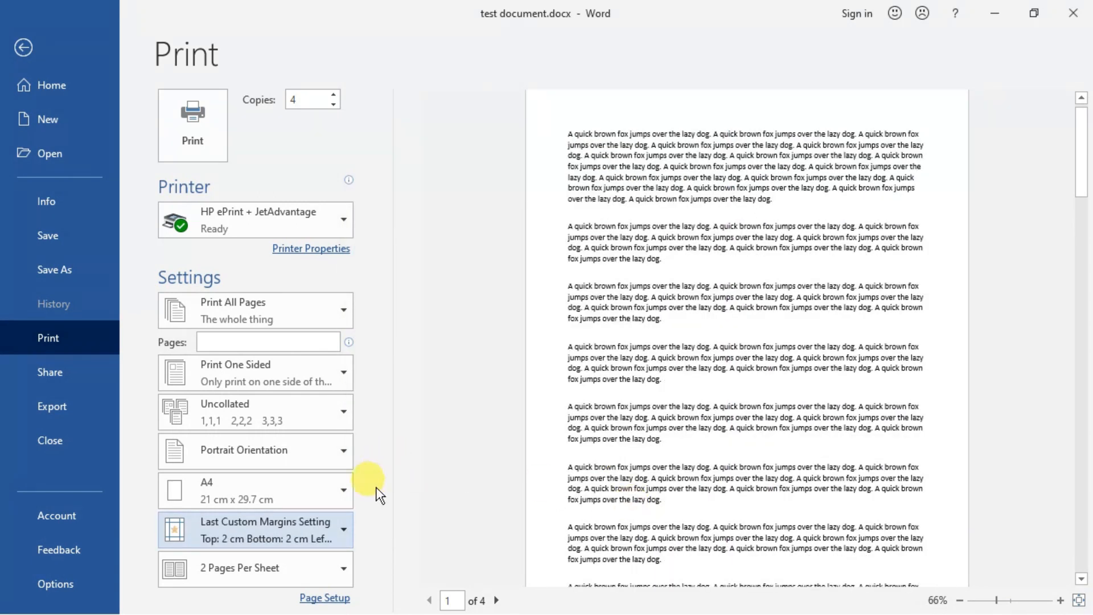
# Step: Set the printout to 1 page per sheet and review the margin presets without changing them
pyautogui.click(338, 566)
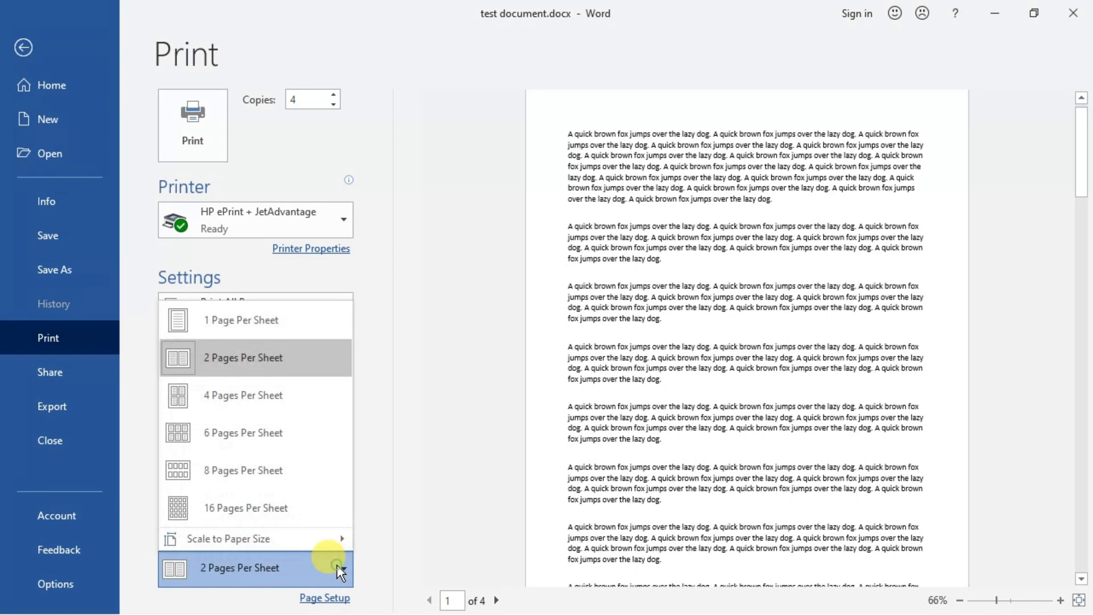
pyautogui.click(247, 331)
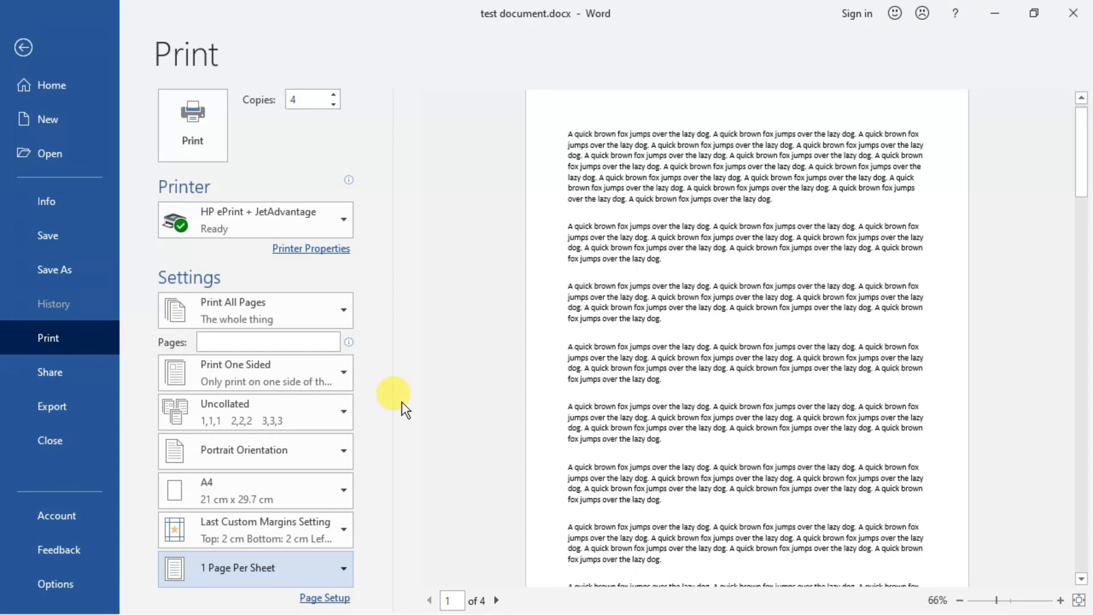
pyautogui.click(317, 526)
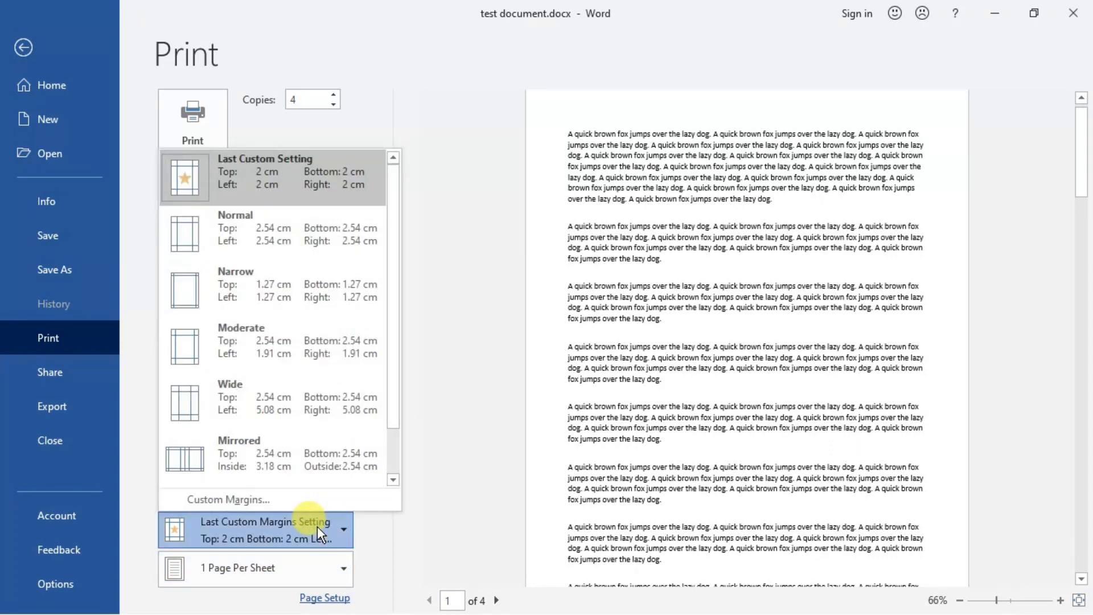
pyautogui.click(467, 306)
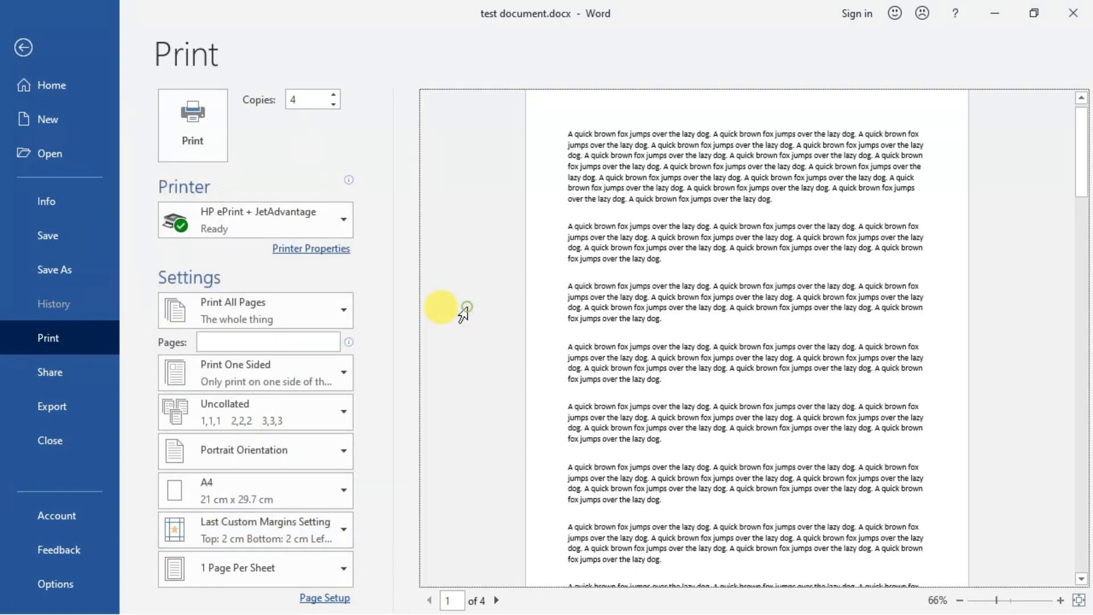
# Step: Choose a custom print range and enter 1,2,5-9 as the pages to print
pyautogui.click(344, 312)
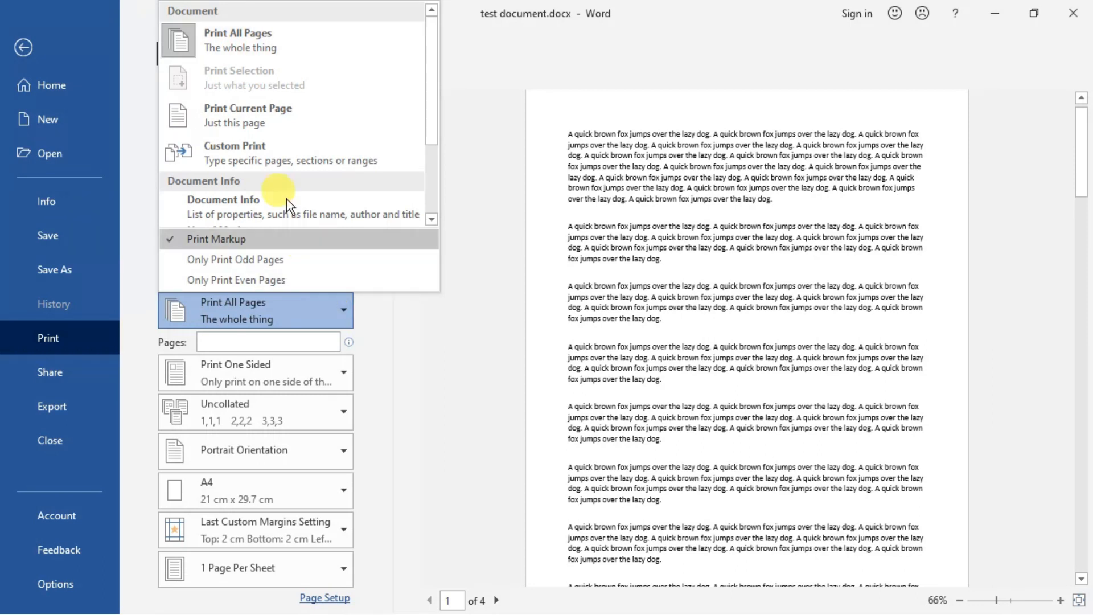
pyautogui.click(262, 146)
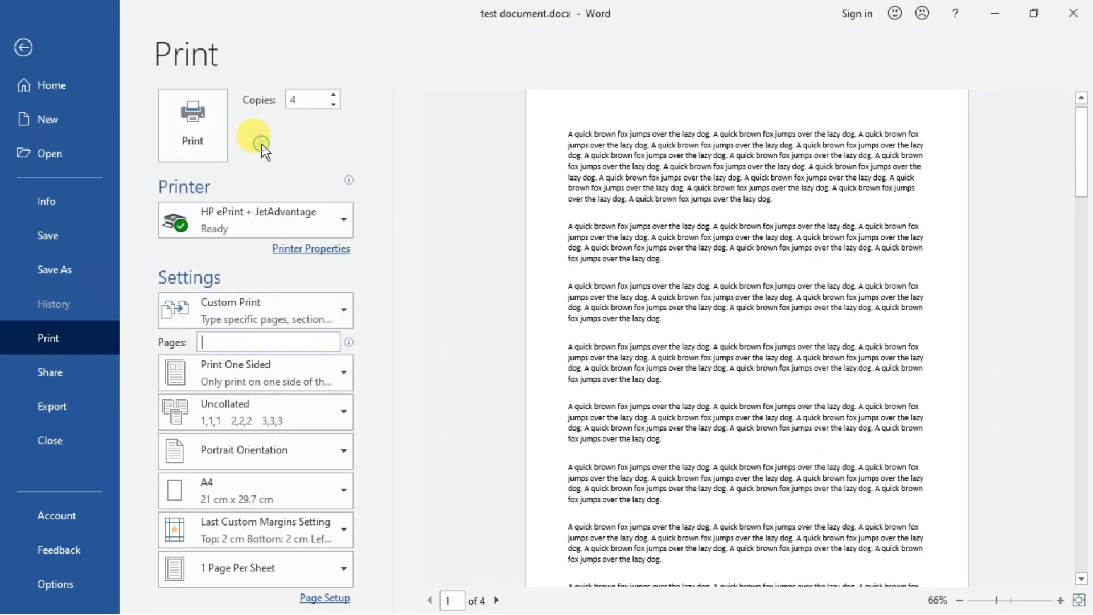
pyautogui.write('1,2,')
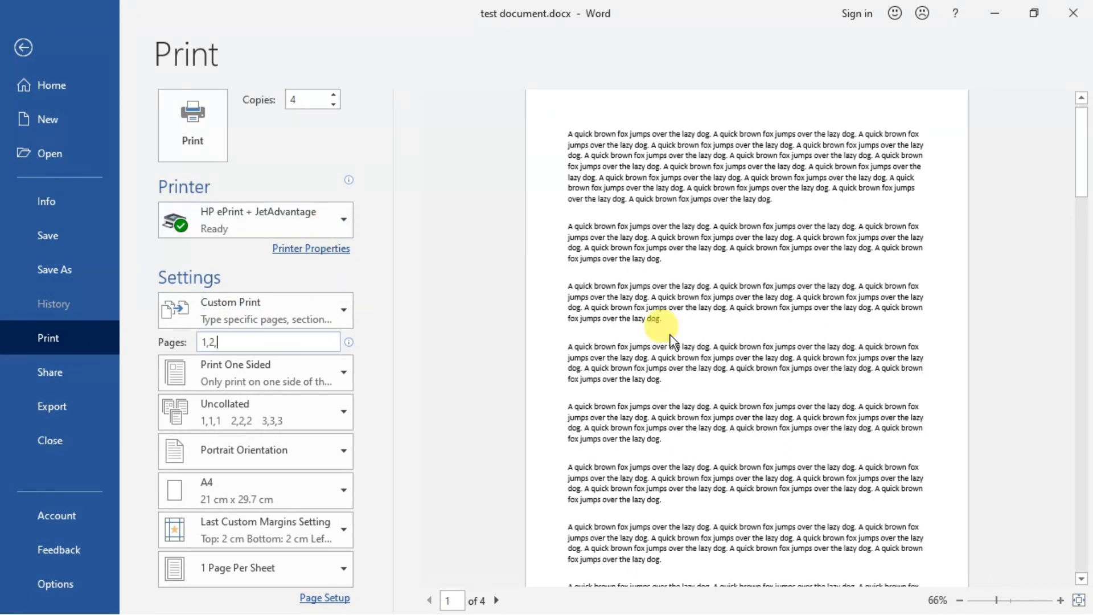
pyautogui.write('5-9')
# Step: Restrict printing to odd pages only, switch to even pages only, and recheck the page range options
pyautogui.click(339, 311)
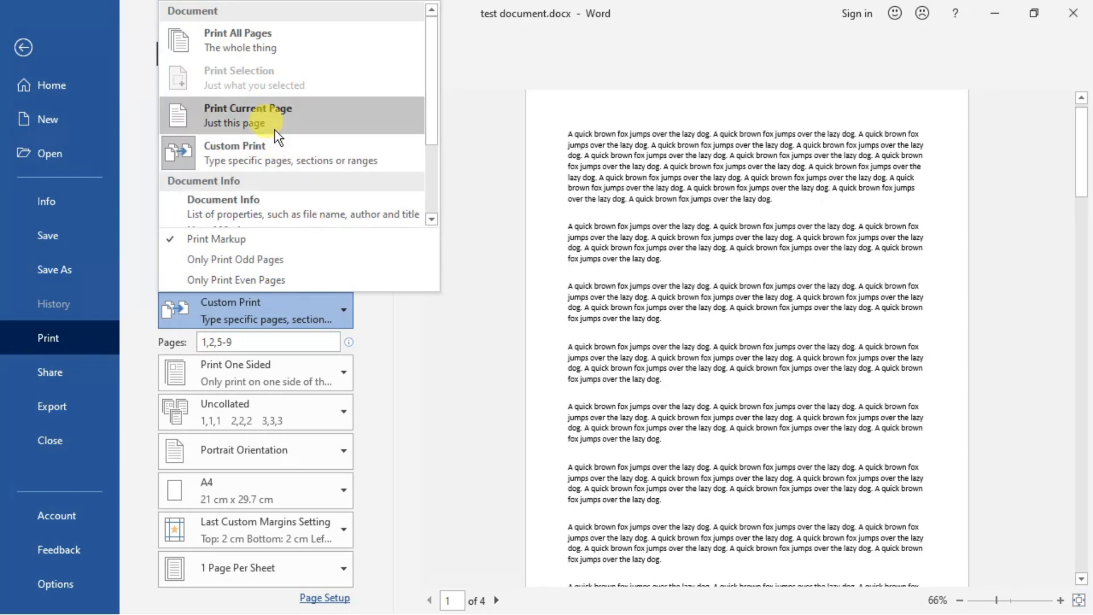
pyautogui.click(239, 261)
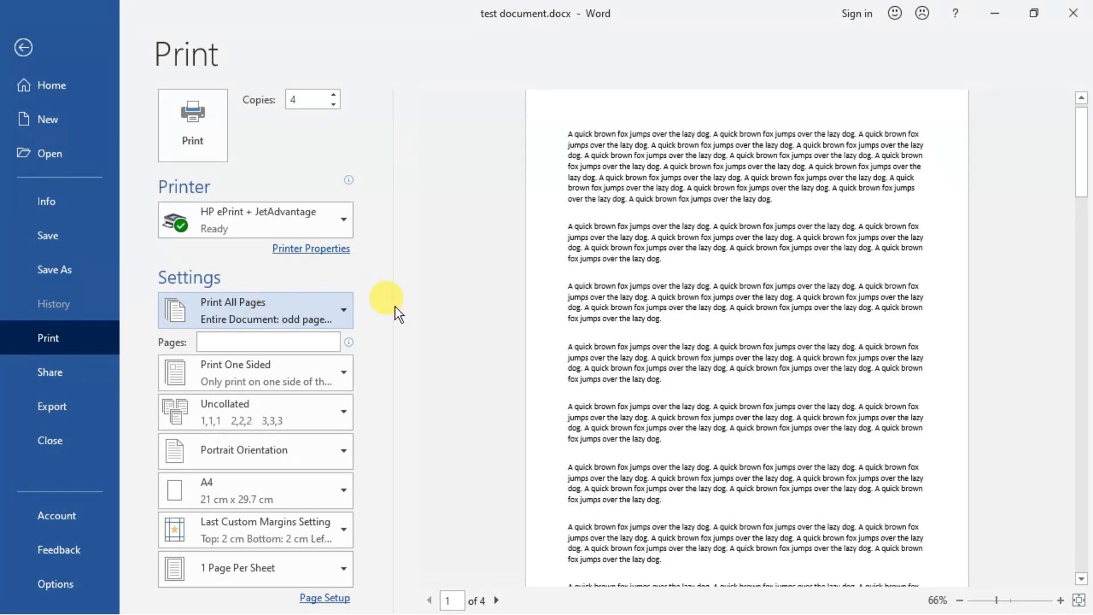
pyautogui.click(344, 311)
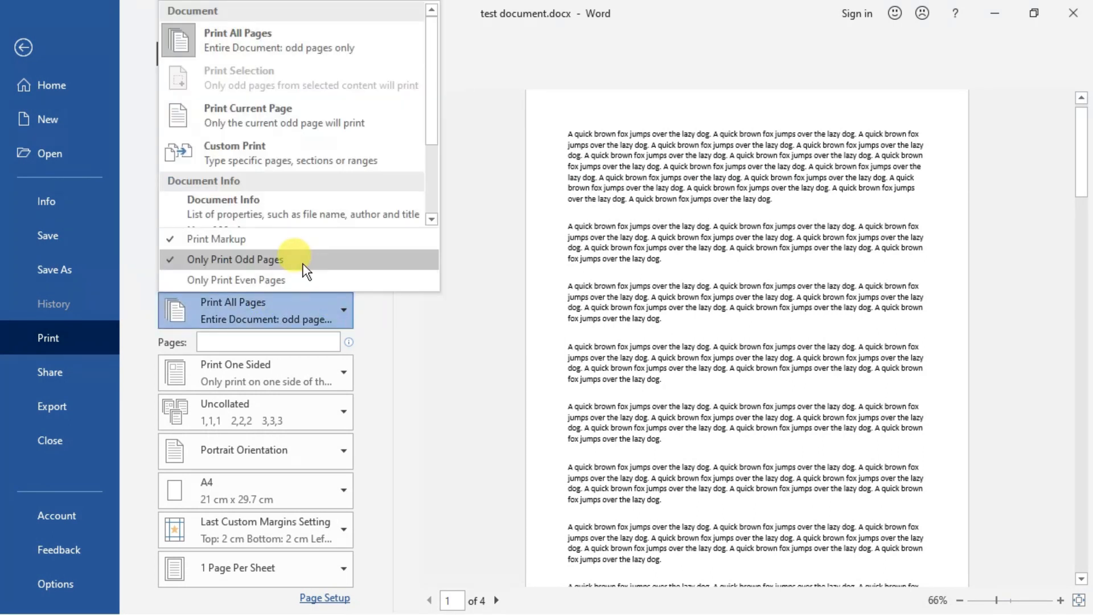
pyautogui.click(269, 280)
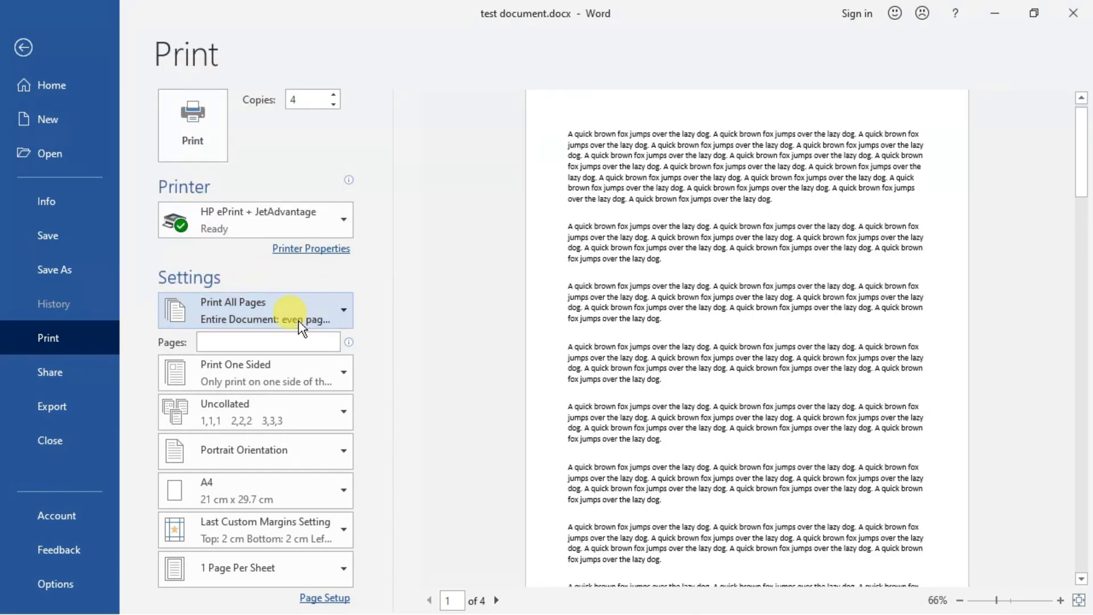
pyautogui.click(345, 313)
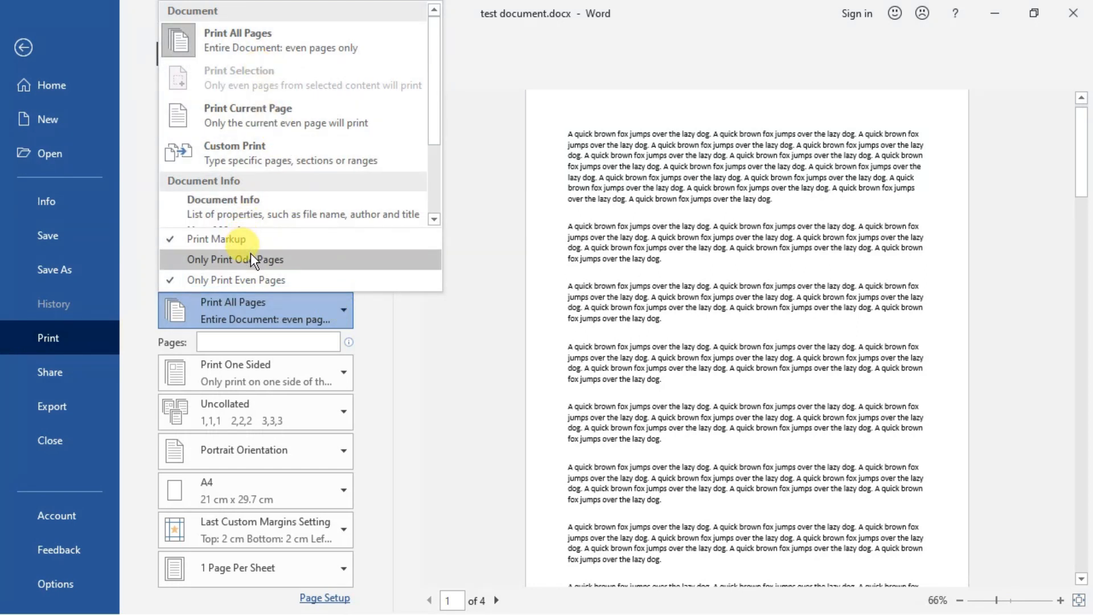
pyautogui.click(496, 252)
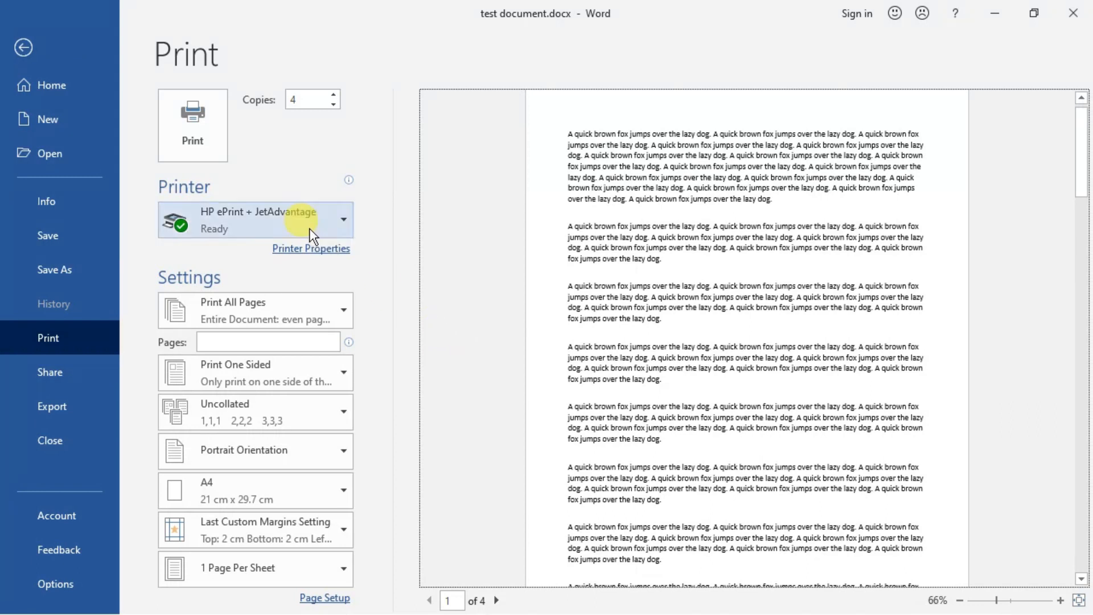
# Step: Review the available printers, and in the current printer's properties try Black & White before returning to Color
pyautogui.click(344, 224)
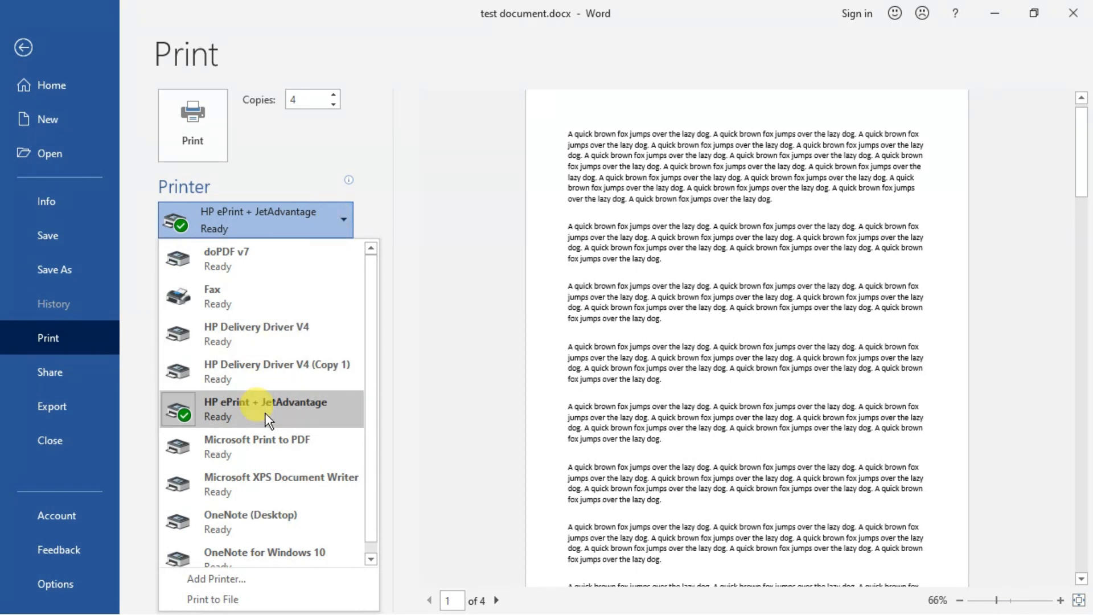
pyautogui.click(421, 250)
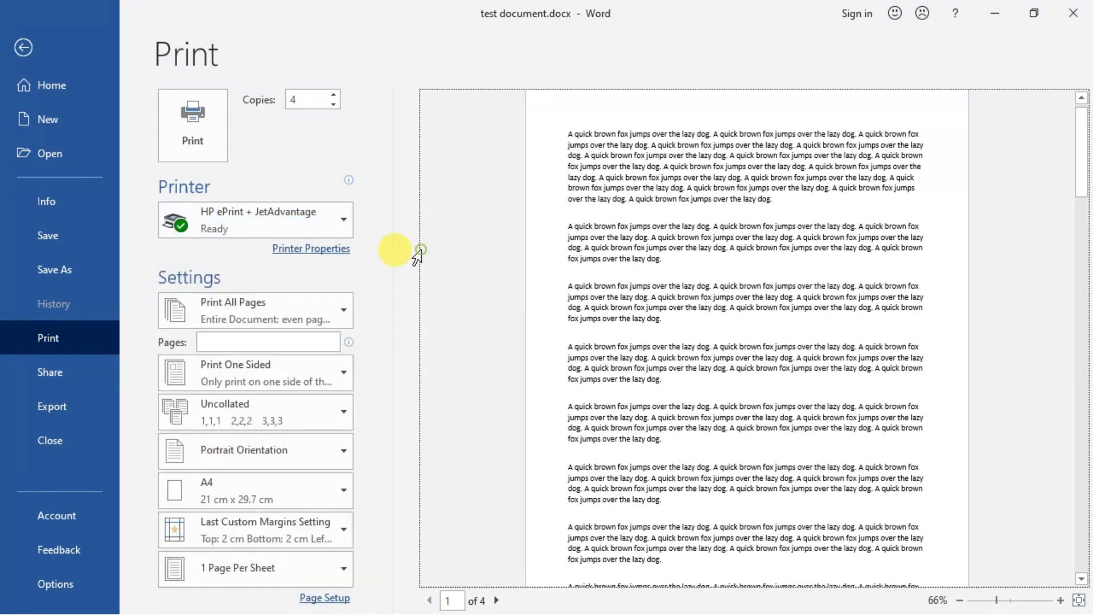
pyautogui.click(344, 250)
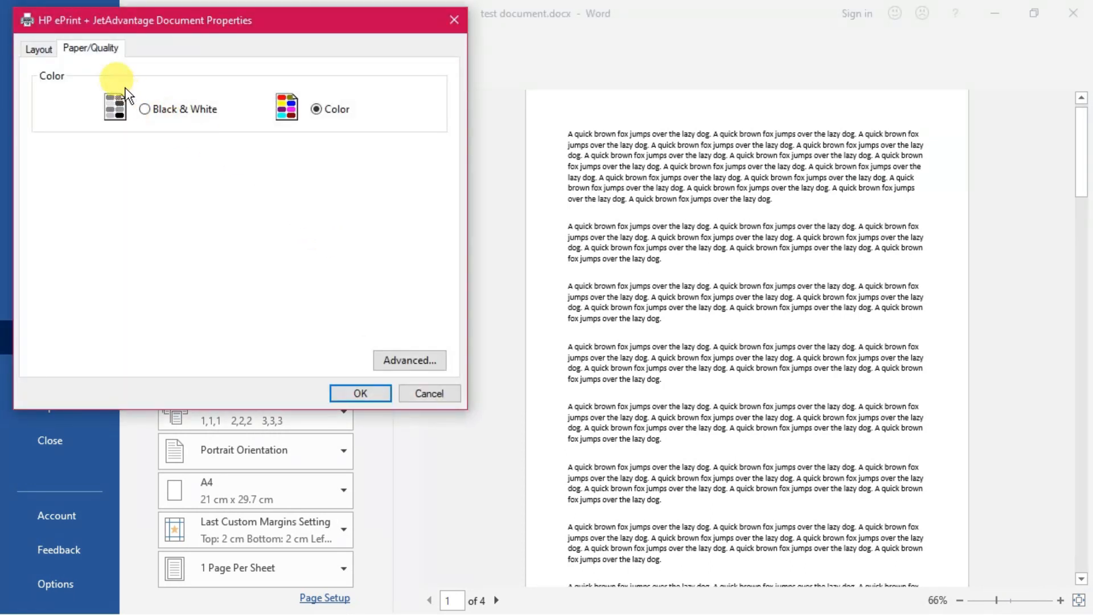
pyautogui.click(142, 110)
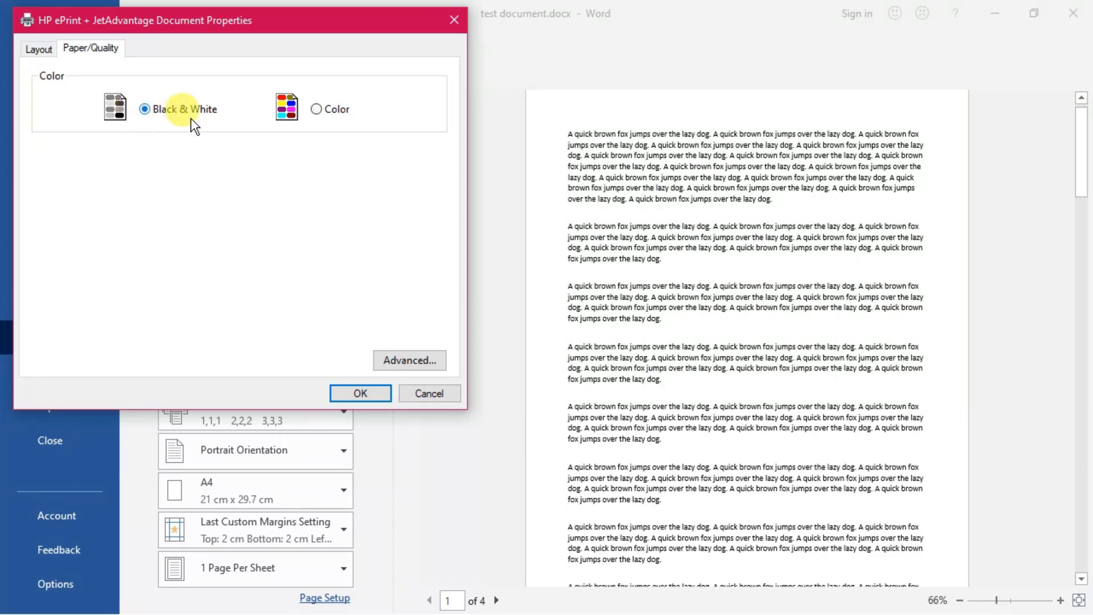
pyautogui.click(317, 111)
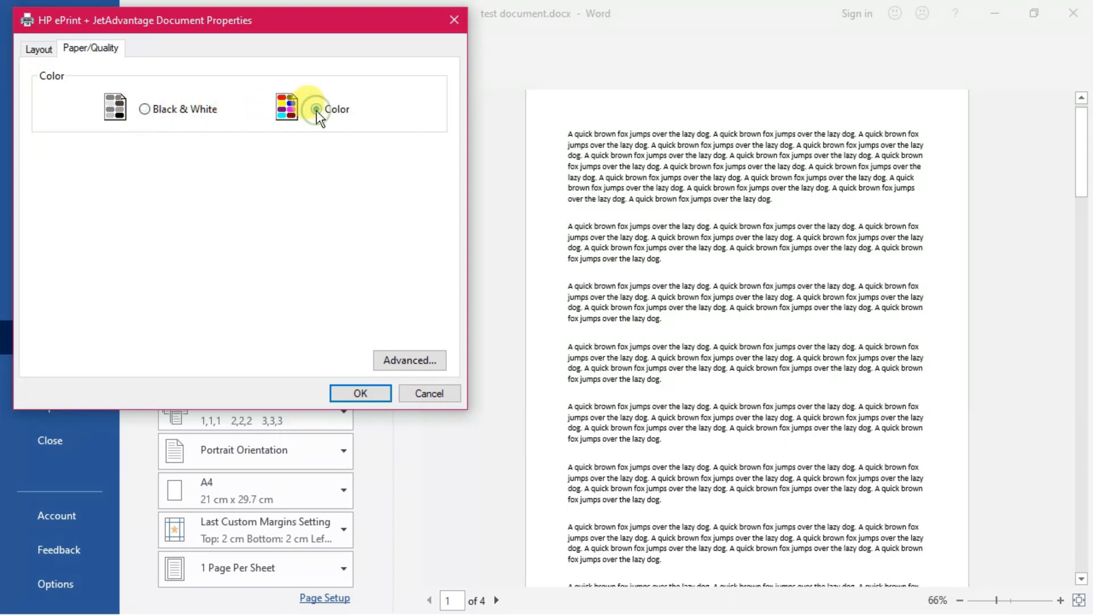
# Step: Set the layout orientation to Landscape in the printer's document properties and accept the settings
pyautogui.click(38, 49)
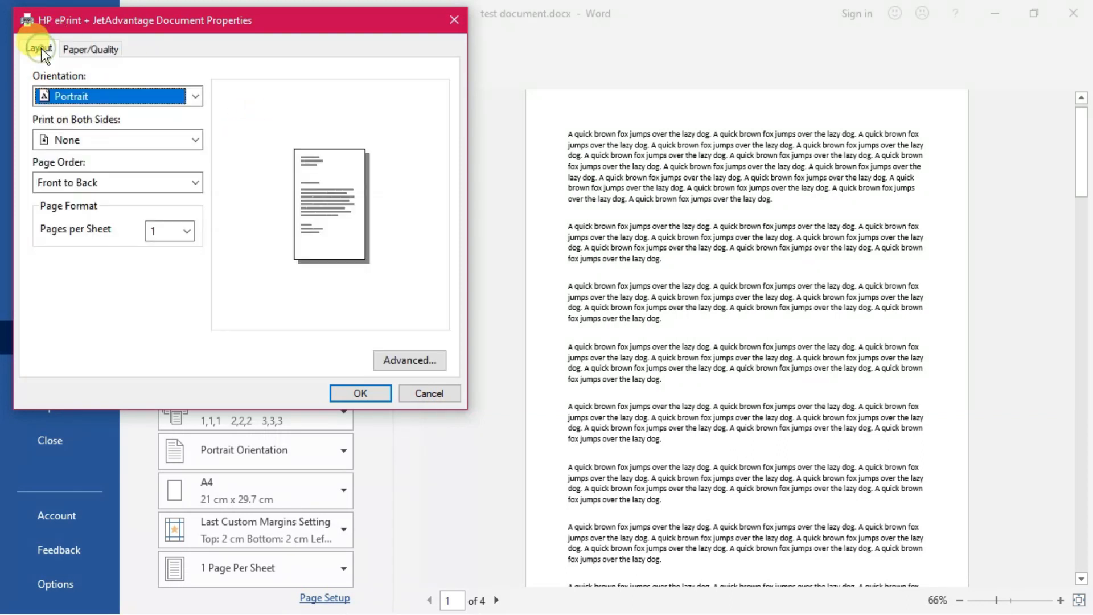
pyautogui.click(198, 97)
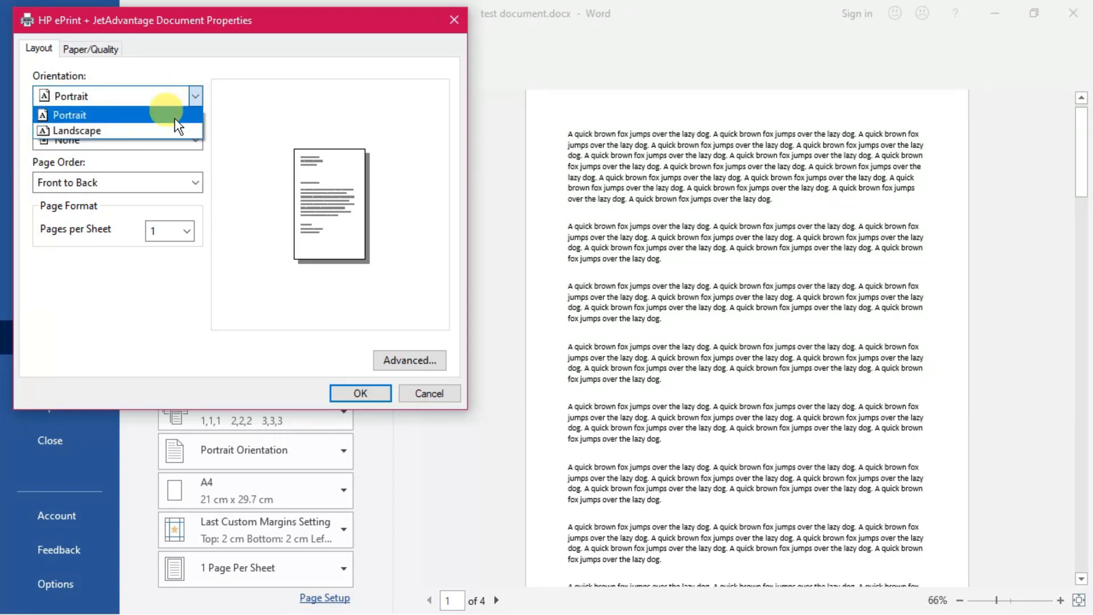
pyautogui.click(162, 130)
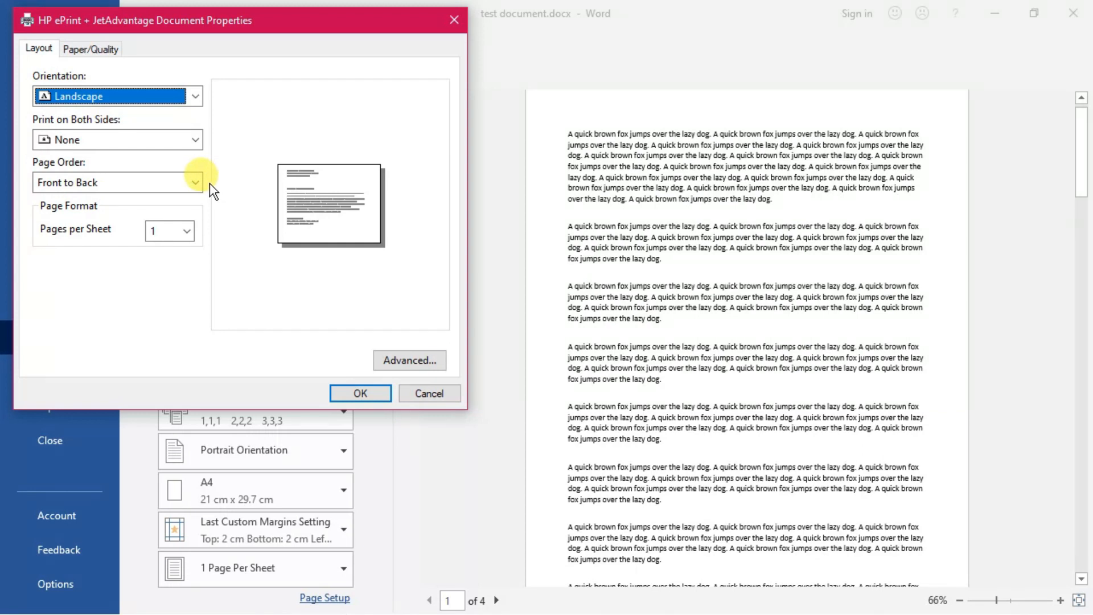
pyautogui.click(364, 394)
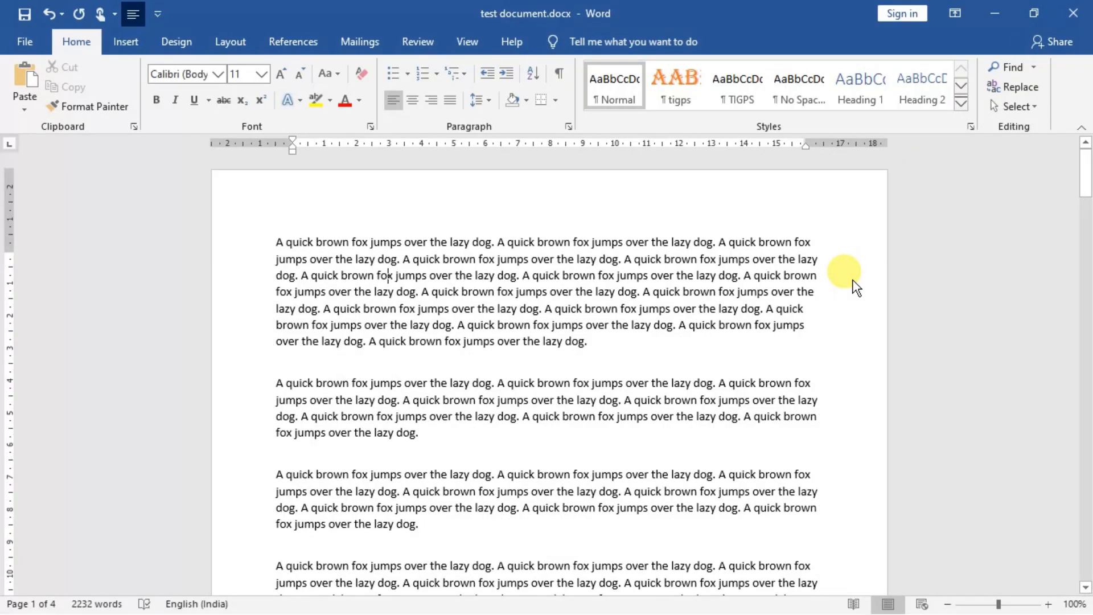
# Step: Leave the print preview by starting to close the document, and cancel at the save prompt to keep it open
pyautogui.hotkey('ctrl', 'w')
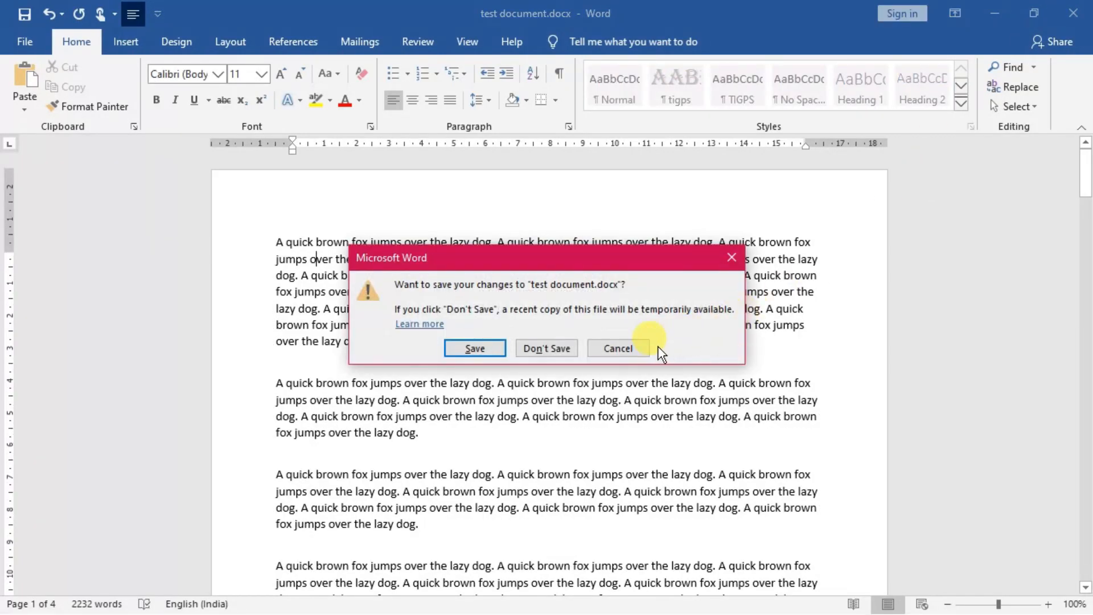
pyautogui.click(627, 356)
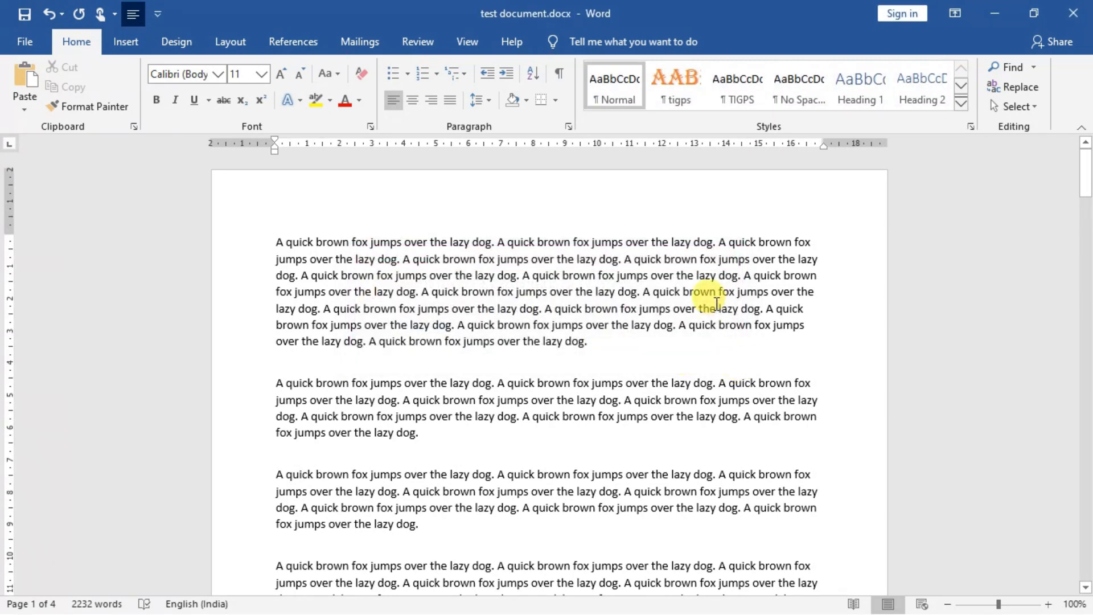